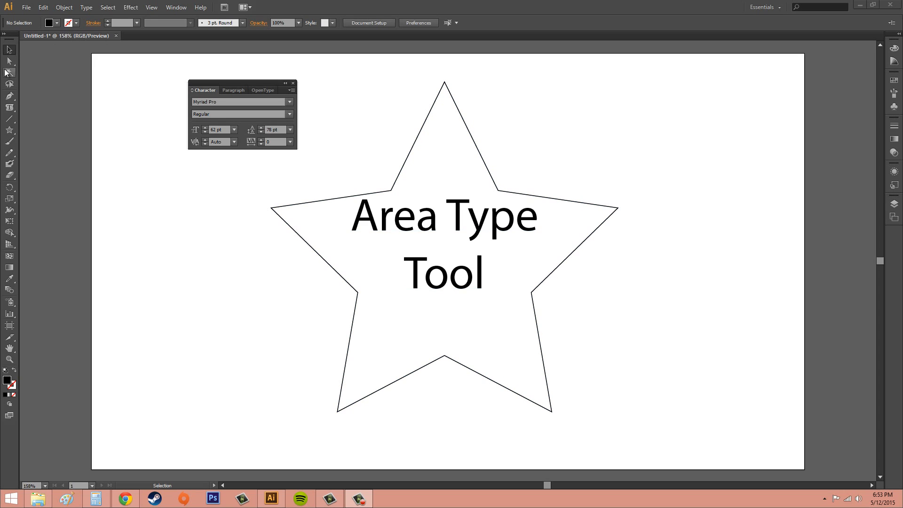
- Move the Character panel into the empty area beside the star and select the area type object inside the star
left_click(9, 50)
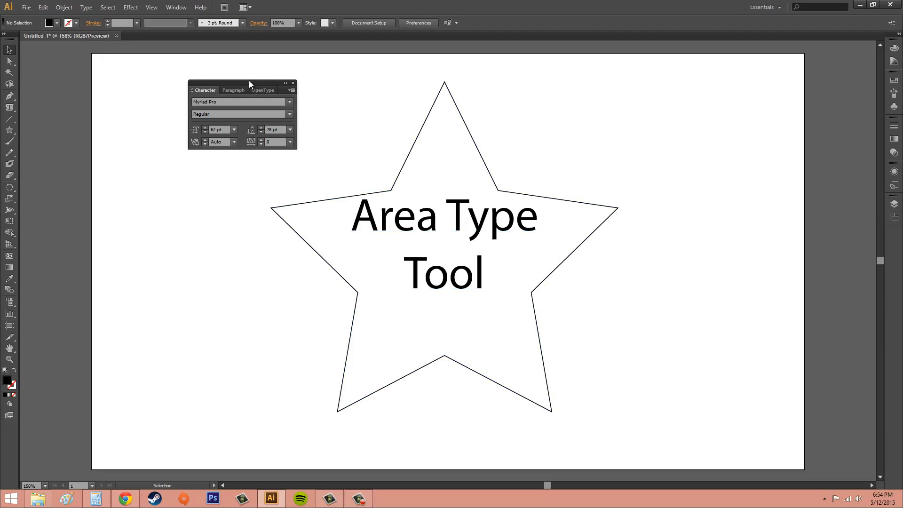
left_click_drag(249, 83, 194, 216)
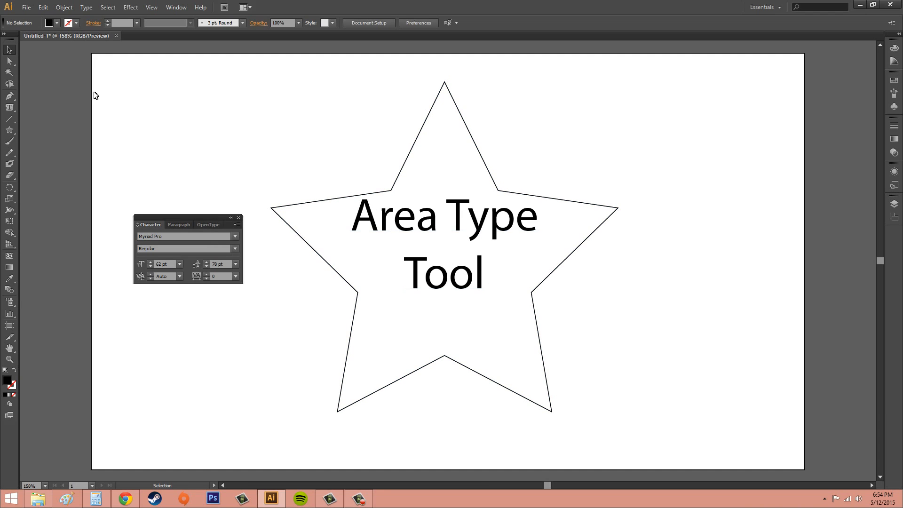
left_click_drag(9, 107, 50, 123)
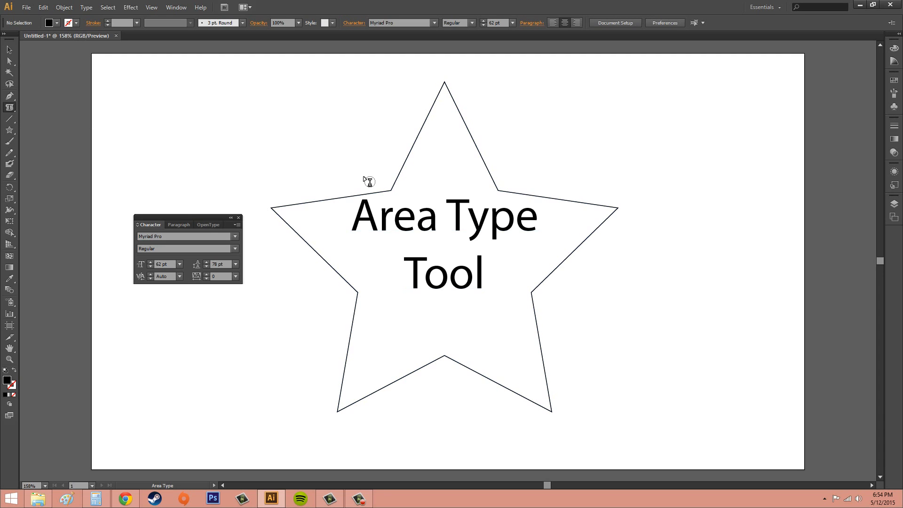
left_click(9, 49)
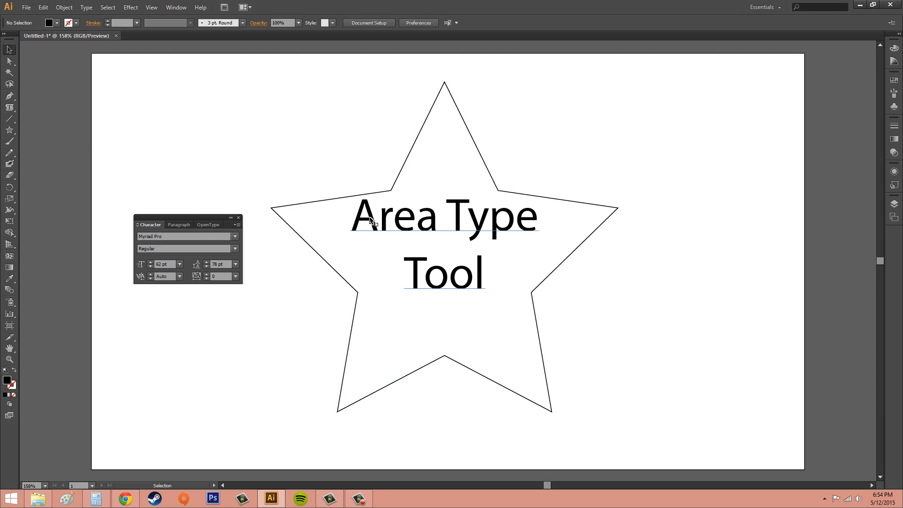
left_click(454, 220)
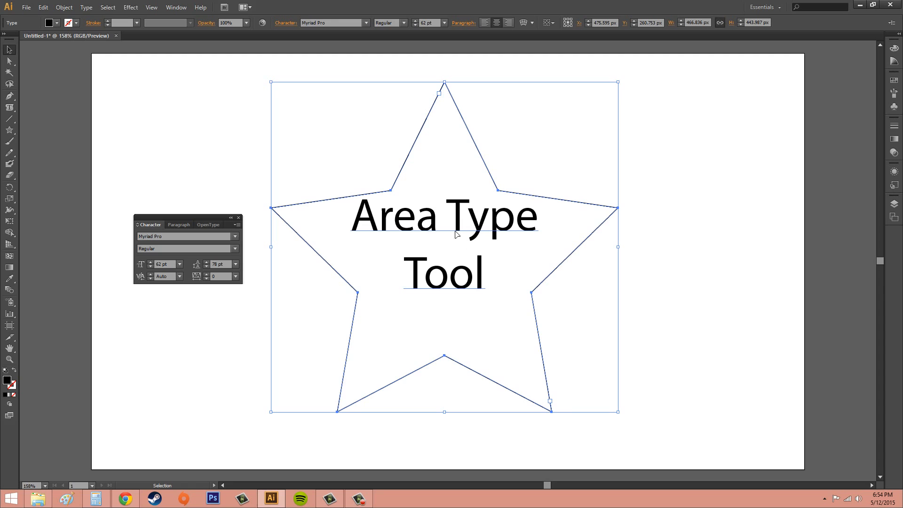
left_click(181, 9)
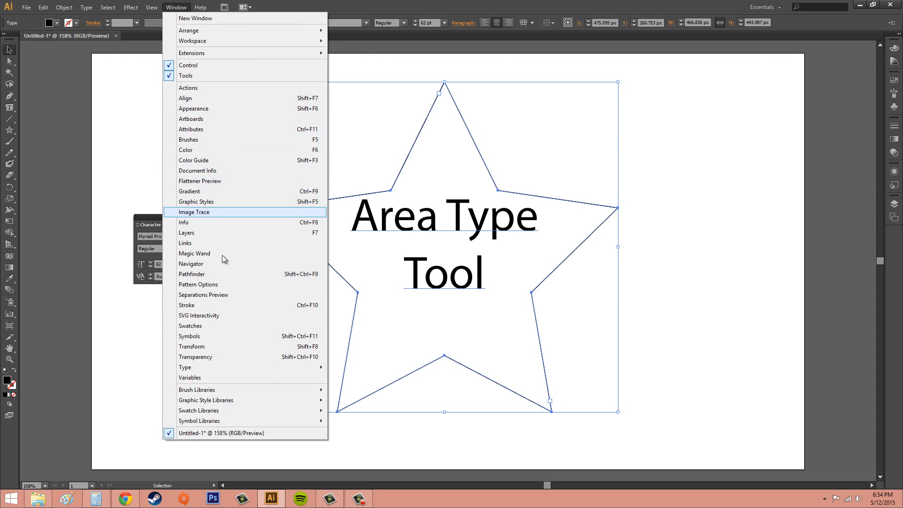
mouse_move(205, 368)
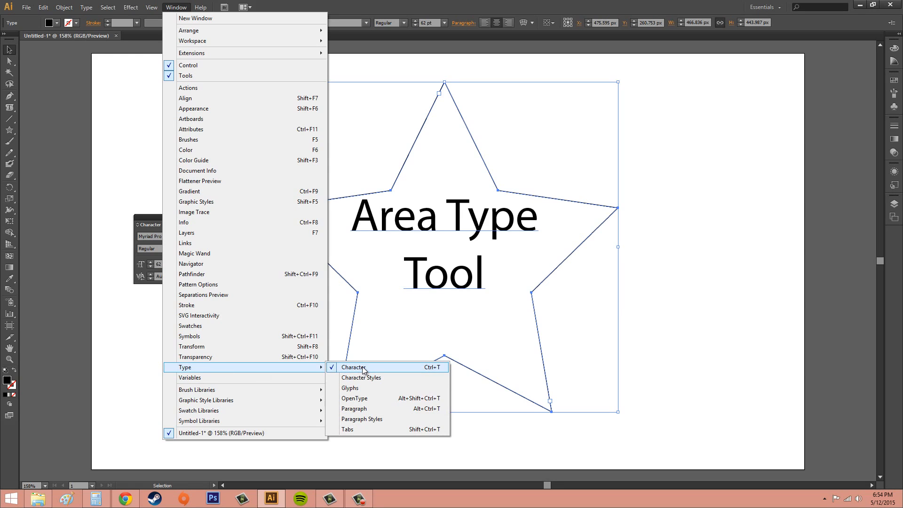
left_click(149, 218)
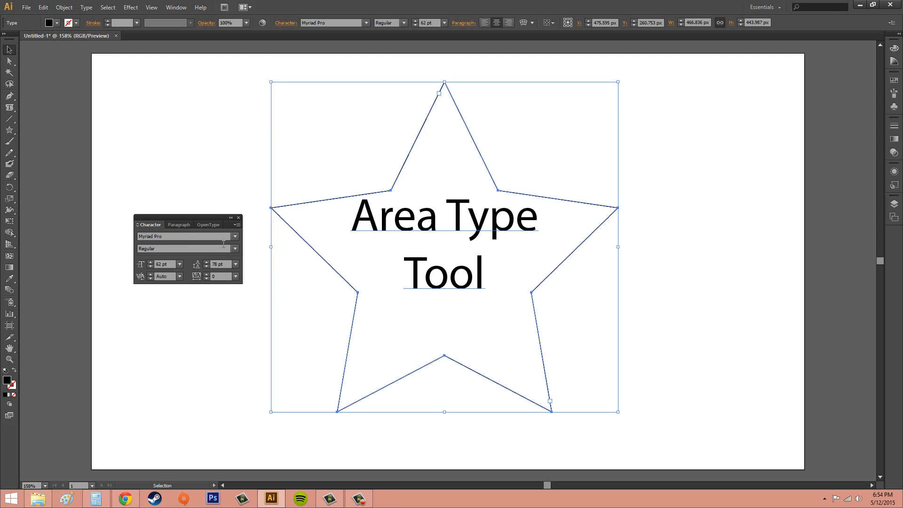
- Try the Bodoni MT Italic font on the star text, and undo the font change
left_click(235, 236)
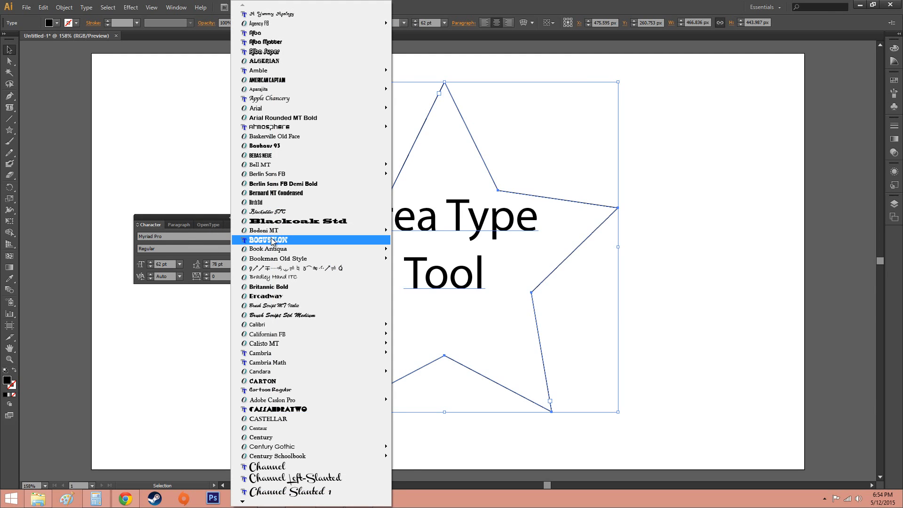
mouse_move(281, 231)
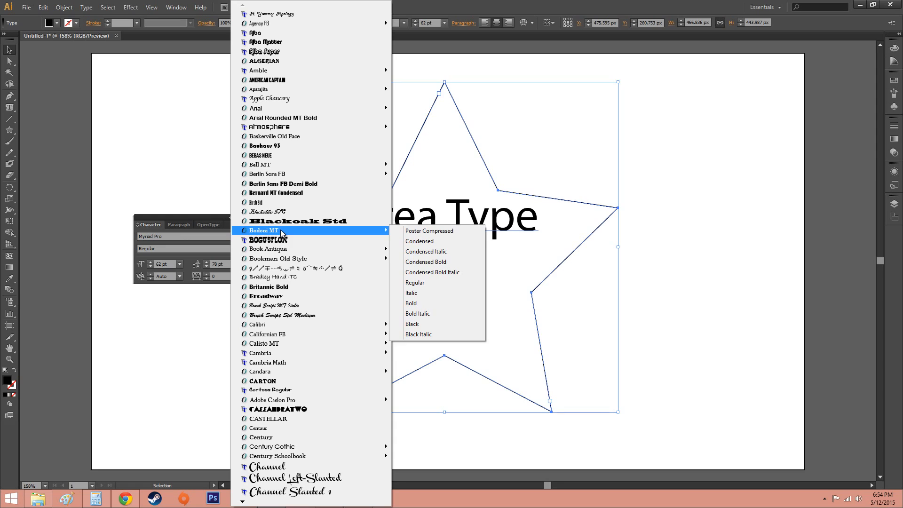
left_click(418, 294)
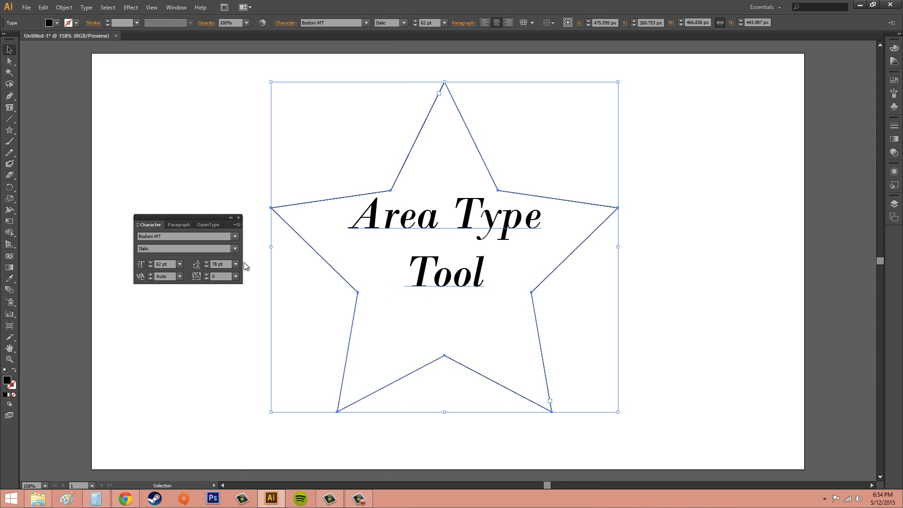
key("ctrl+z")
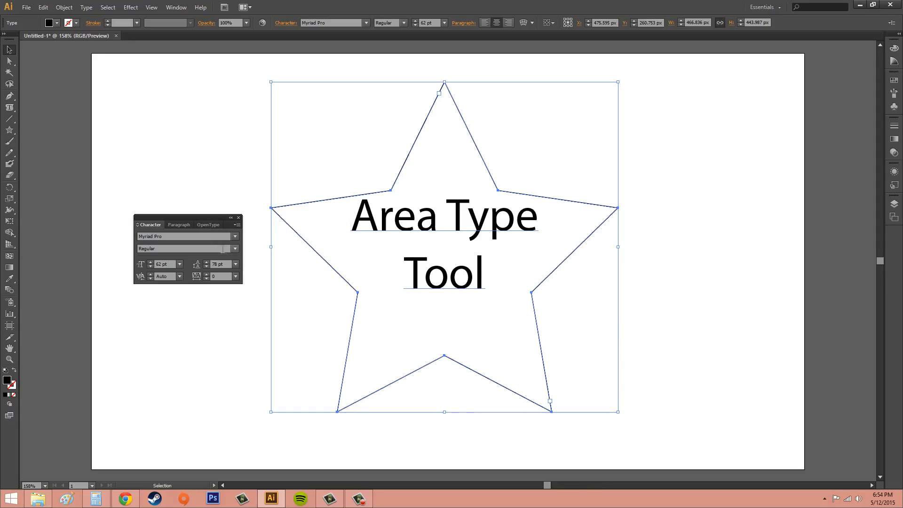
left_click(235, 248)
left_click(235, 248)
- Raise the leading of the star text to 111 pt
left_click(206, 262)
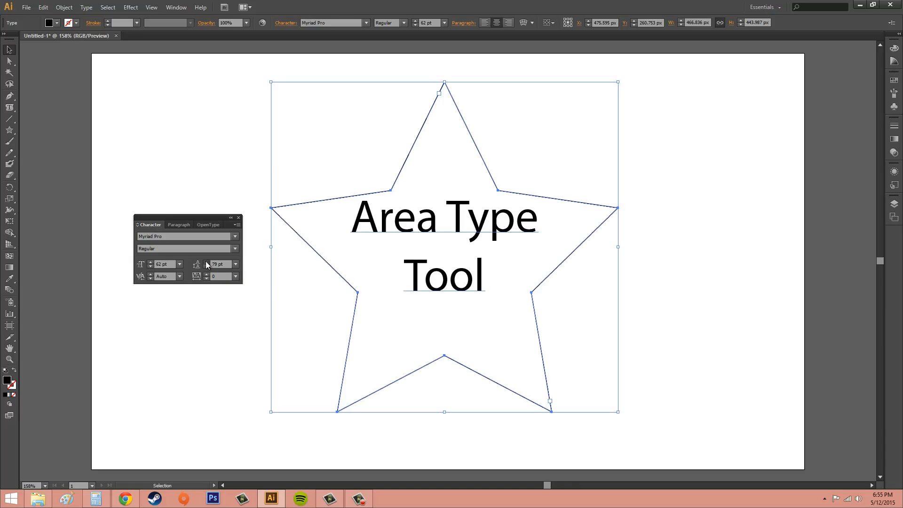
left_click(206, 262)
left_click(206, 262)
left_click(206, 262)
left_click(206, 262)
left_click(206, 262)
left_click(206, 262)
left_click(206, 262)
left_click(206, 262)
left_click(206, 262)
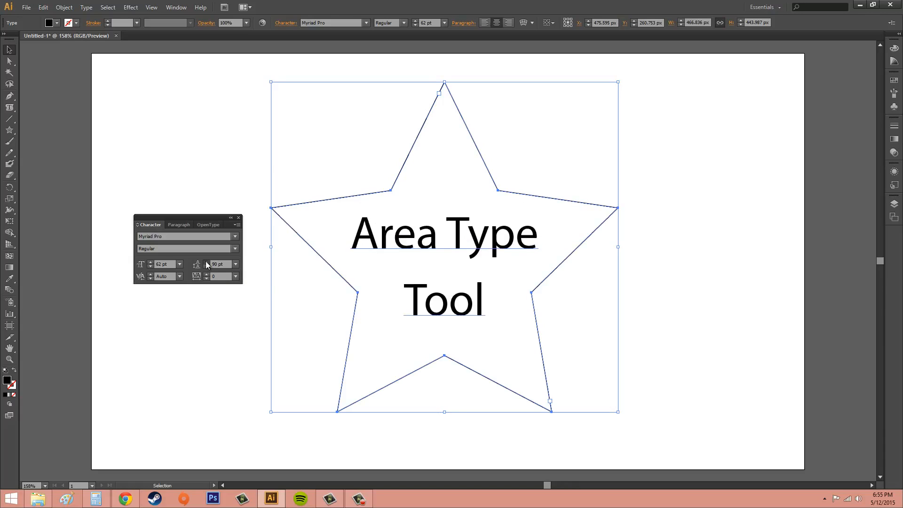
left_click(206, 262)
left_click(206, 262)
left_click(206, 262)
left_click(206, 261)
left_click(206, 262)
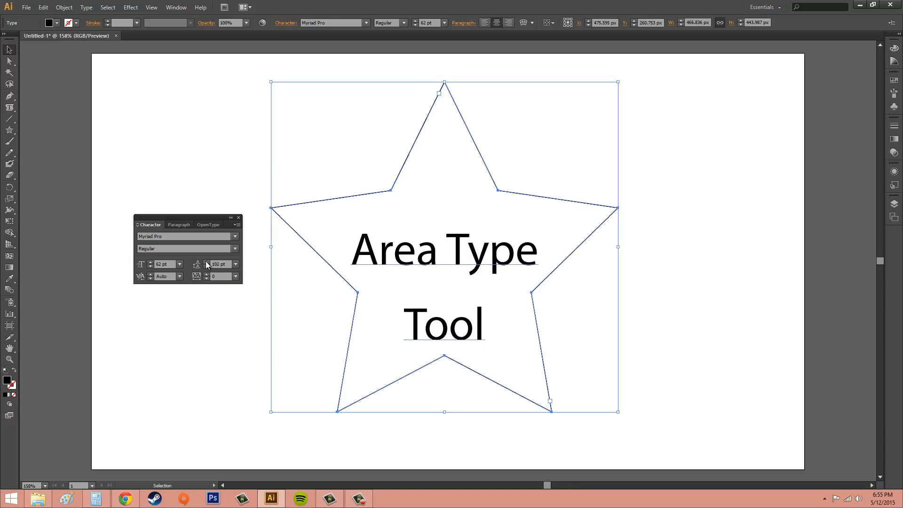
left_click(206, 262)
left_click(206, 262)
left_click(206, 262)
left_click(206, 262)
left_click(206, 261)
left_click(206, 262)
left_click(206, 261)
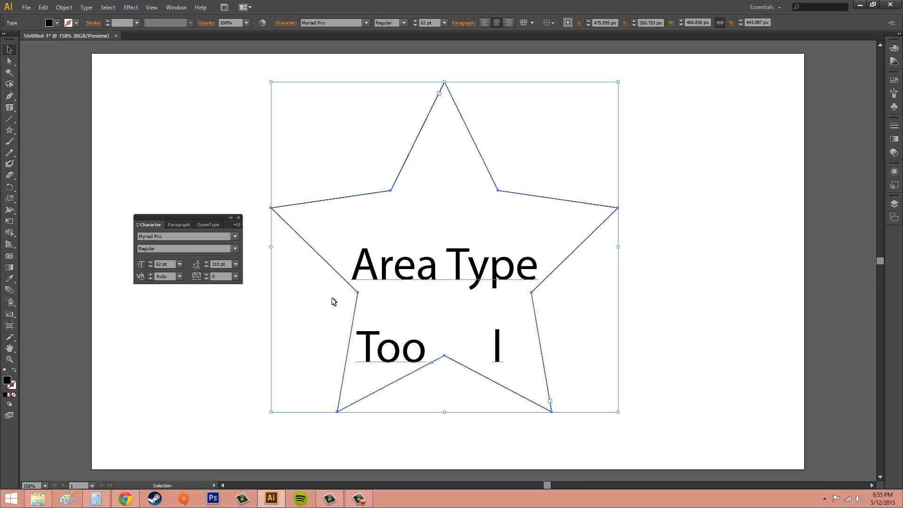
- Lower the leading of the star text to 41 pt
left_click(206, 267)
left_click(205, 267)
left_click(206, 266)
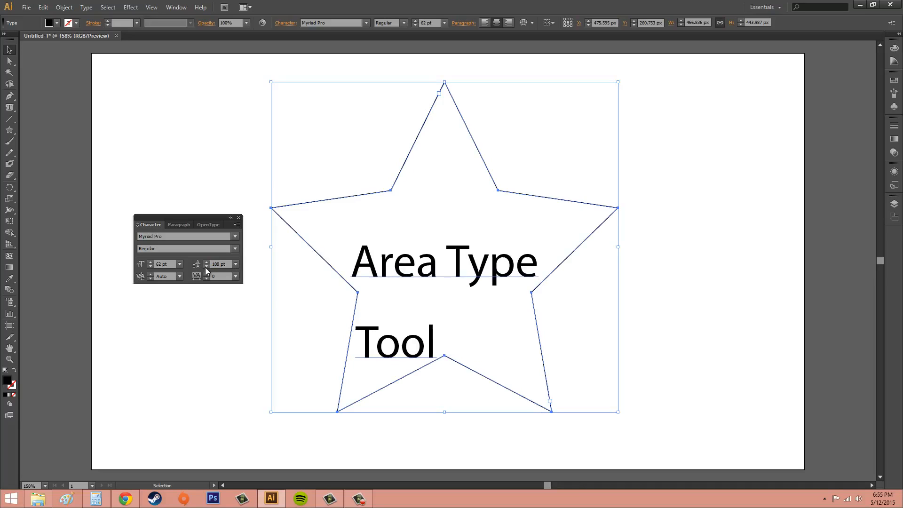
left_click(206, 267)
left_click(206, 266)
left_click(206, 267)
left_click(205, 266)
left_click(206, 267)
left_click(206, 266)
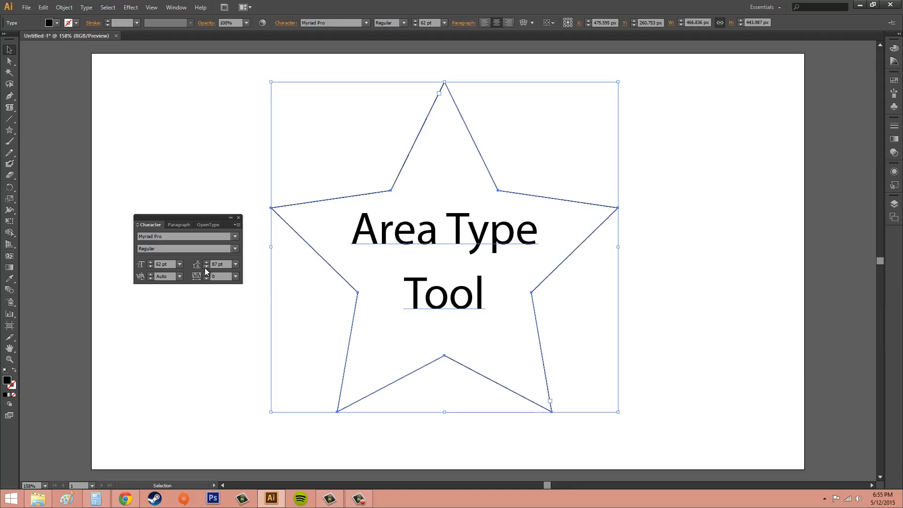
left_click(206, 267)
left_click(205, 266)
left_click(205, 266)
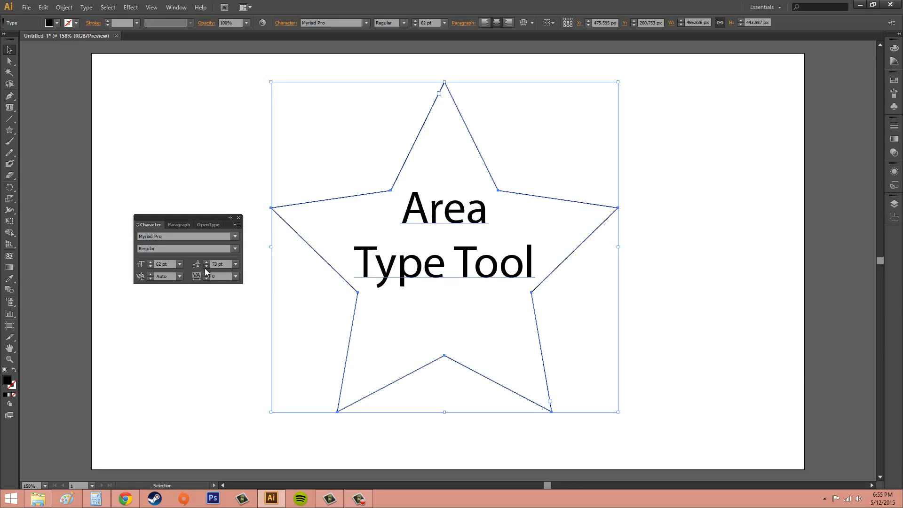
left_click(205, 266)
left_click(205, 267)
left_click(205, 267)
left_click(205, 267)
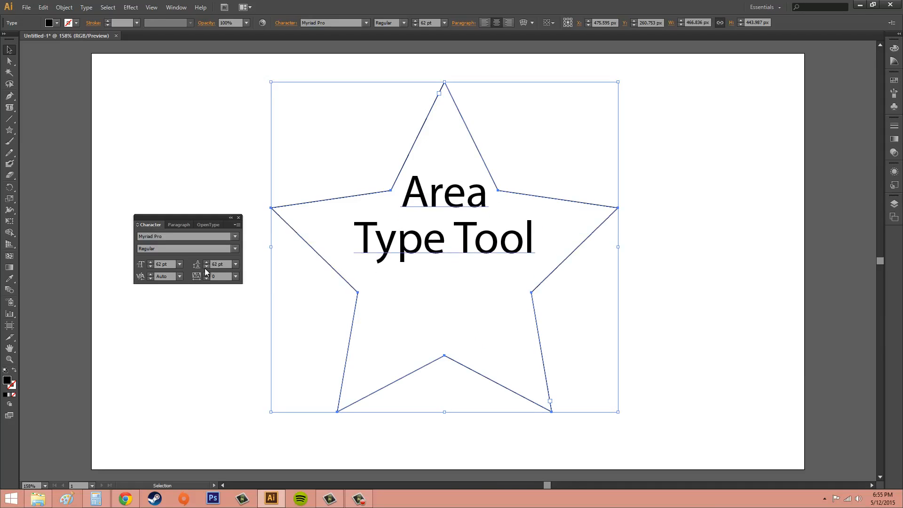
left_click(205, 267)
left_click(205, 267)
left_click(206, 267)
left_click(205, 267)
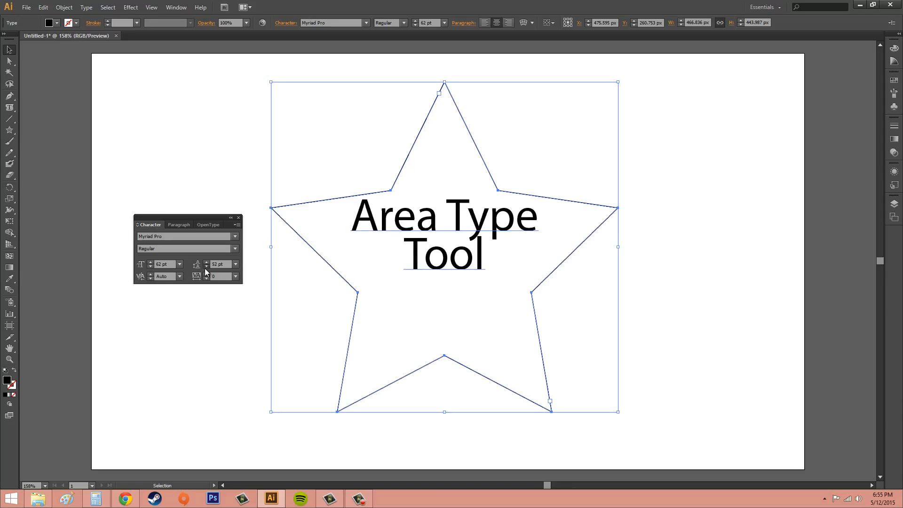
left_click(206, 267)
left_click(206, 266)
left_click(206, 266)
left_click(206, 267)
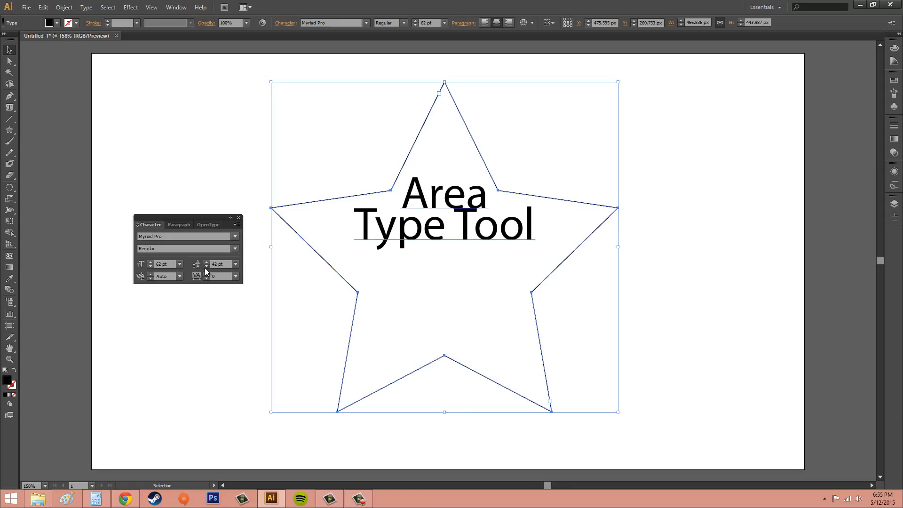
left_click(206, 266)
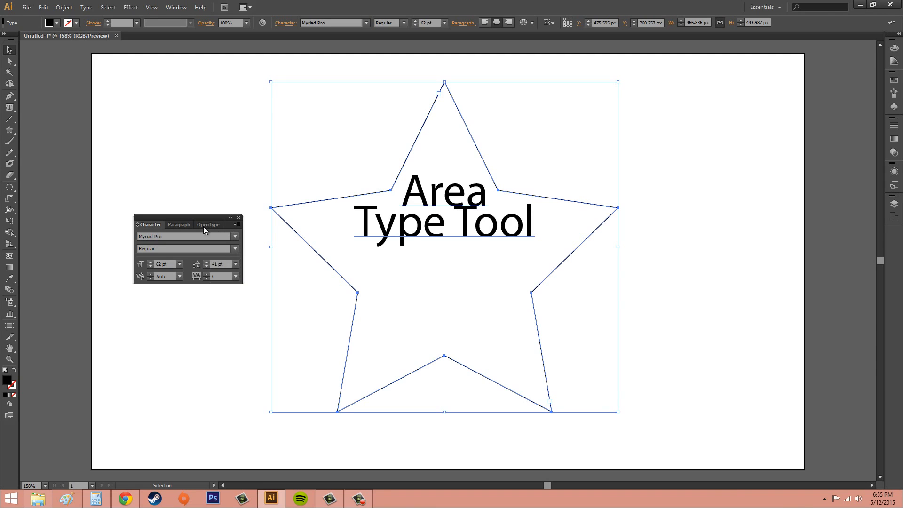
- Set the leading of the star text to 80 pt, and raise it to 87 pt
left_click(228, 264)
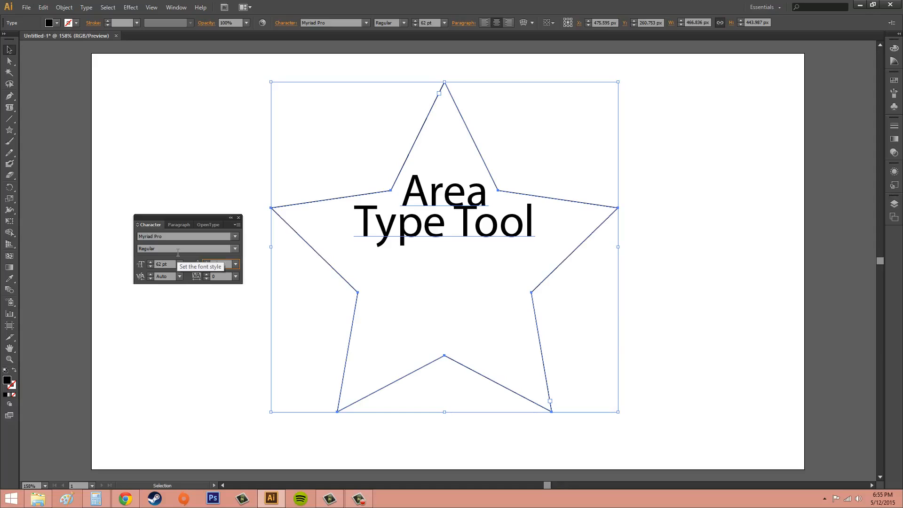
type("80")
key("Return")
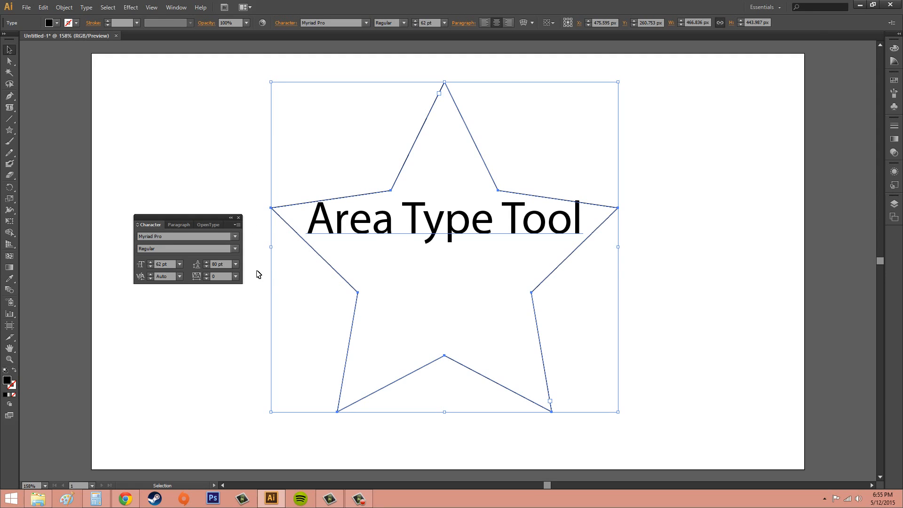
left_click(205, 262)
left_click(206, 262)
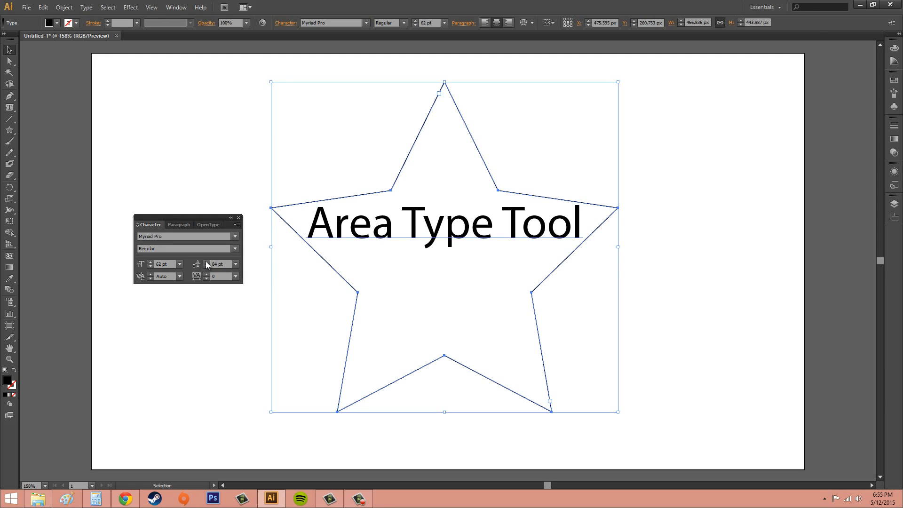
left_click(206, 261)
left_click(206, 261)
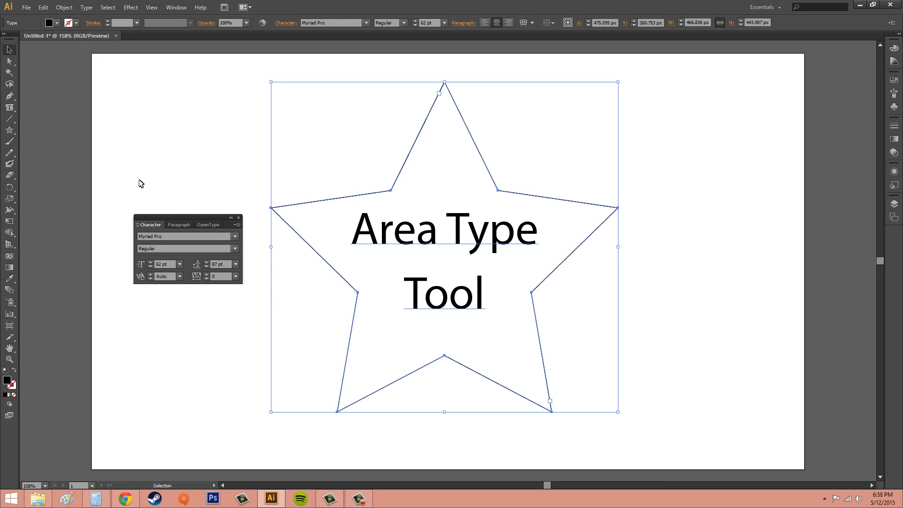
- Try to increase the kerning of the whole star text by one increment, and set it to 0
left_click(149, 274)
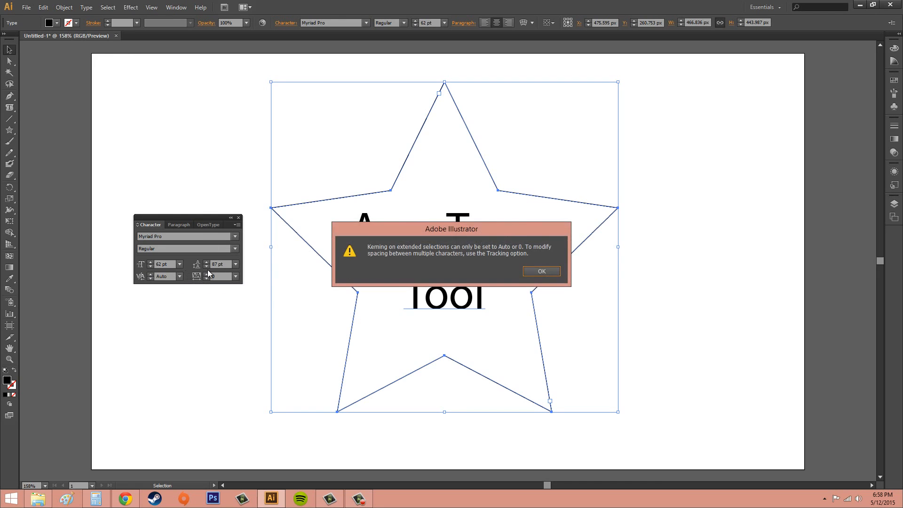
left_click(541, 271)
left_click(162, 276)
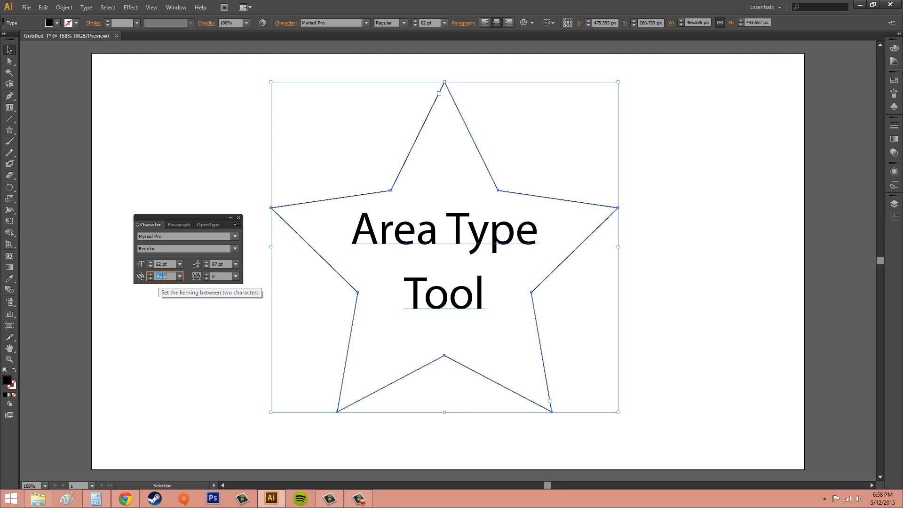
type("0")
key("Return")
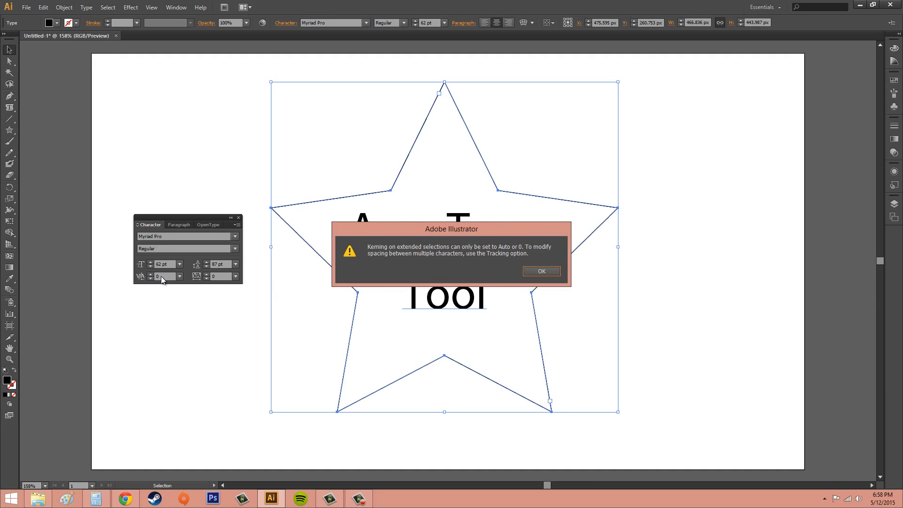
left_click(541, 274)
- Switch the kerning of the star text to Auto, and set it back to 0
left_click(179, 276)
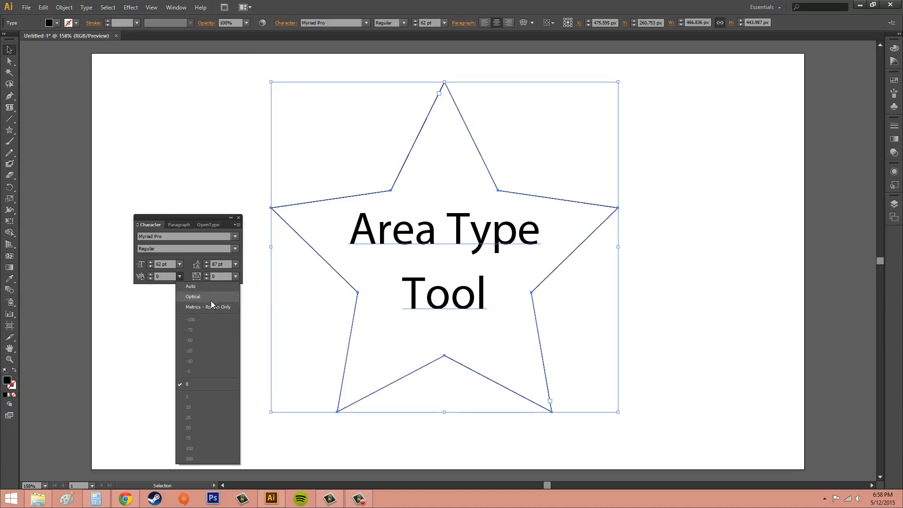
left_click(201, 287)
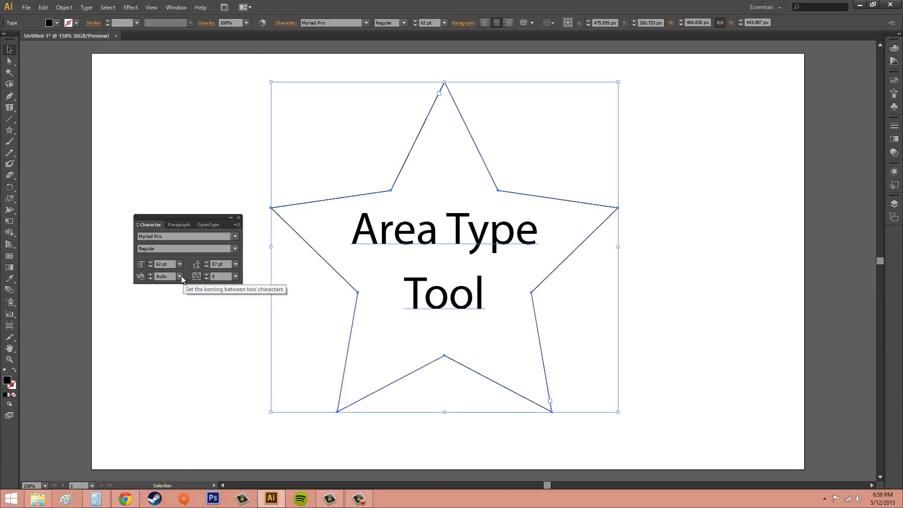
left_click(180, 276)
left_click(202, 383)
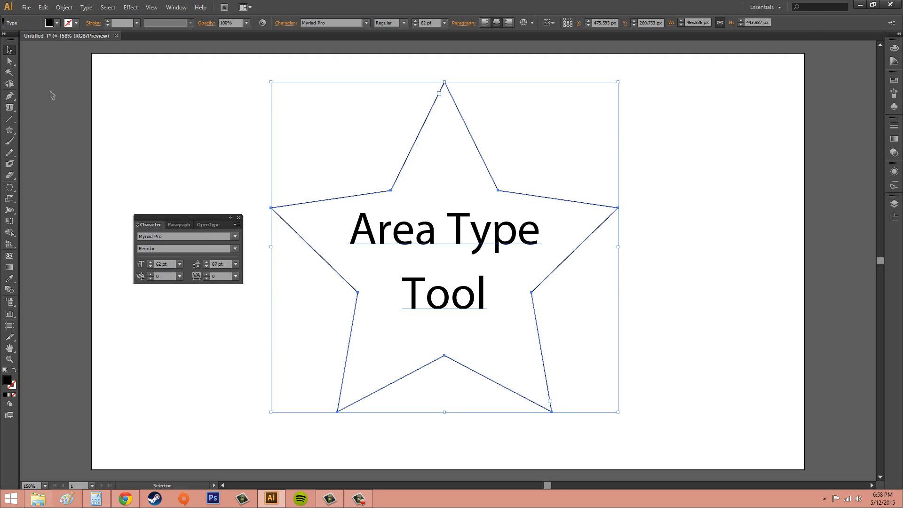
- Increase the kerning between the "r" and "e" of "Area" in the star text by several increments
left_click_drag(10, 107, 51, 111)
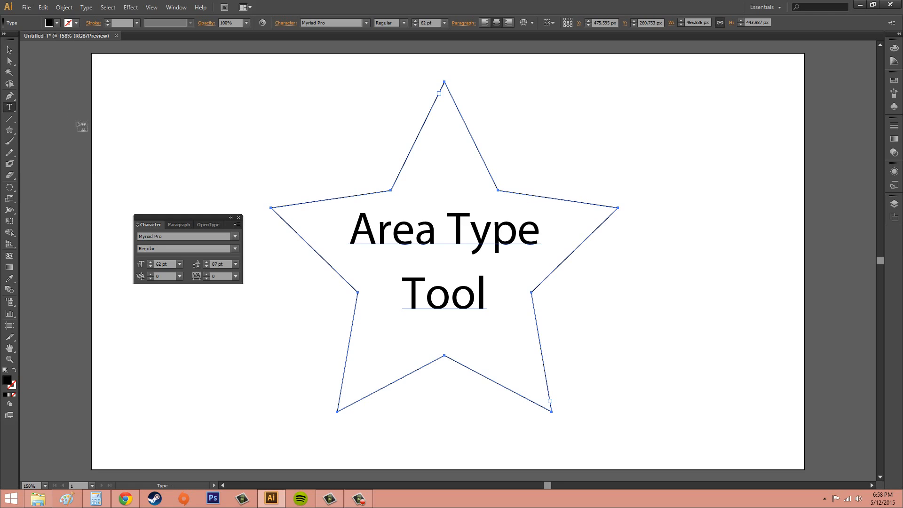
left_click(393, 236)
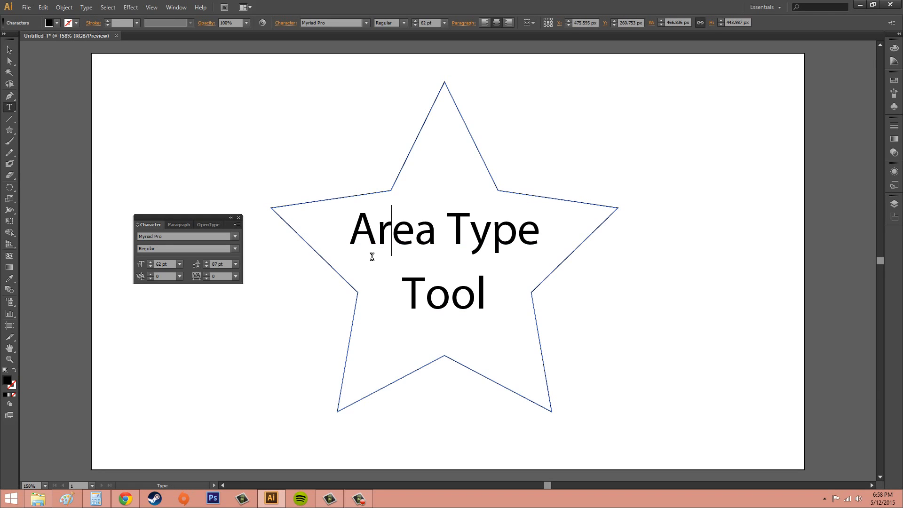
left_click(152, 274)
left_click(151, 273)
left_click(151, 274)
left_click(151, 274)
left_click(151, 274)
left_click(151, 273)
left_click(151, 273)
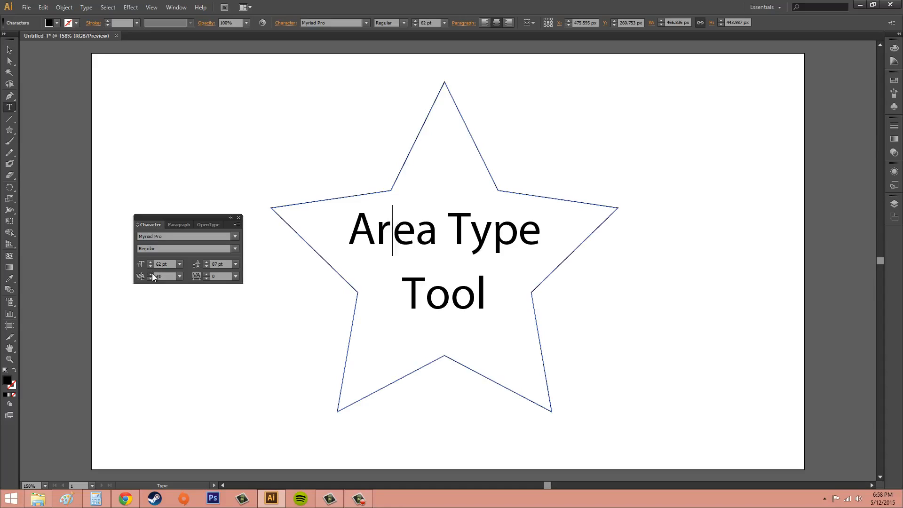
left_click(152, 273)
- Try to increase the kerning of the letters "yp" in "Type" by one increment
left_click_drag(471, 235, 519, 235)
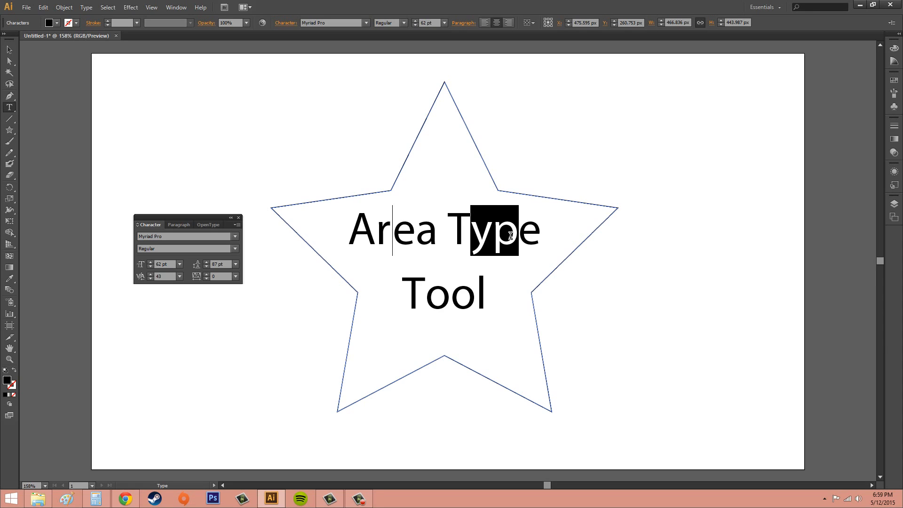
left_click(150, 274)
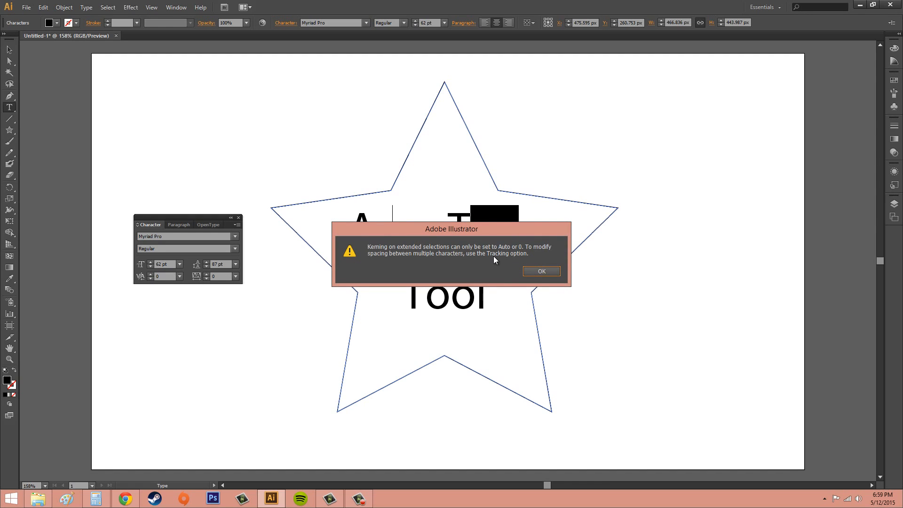
left_click(548, 274)
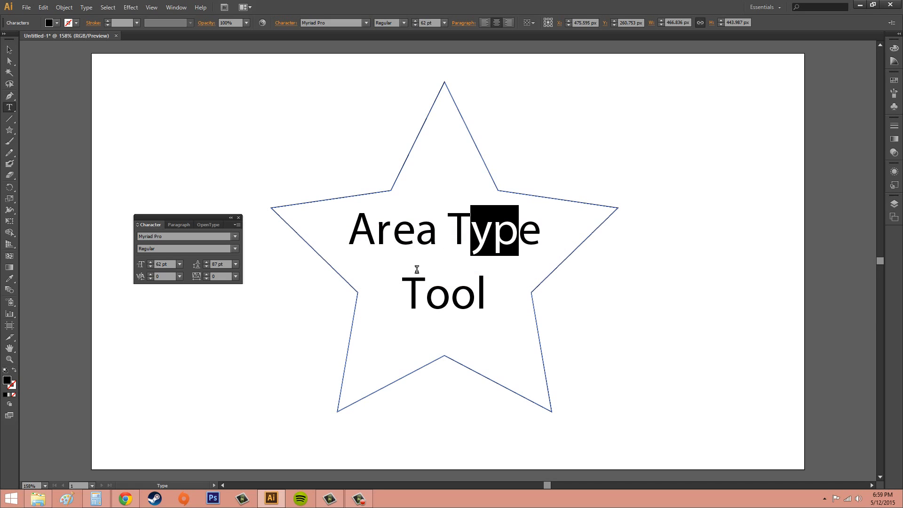
- Lower the kerning between the two o's of "Tool" to -53
left_click(455, 294)
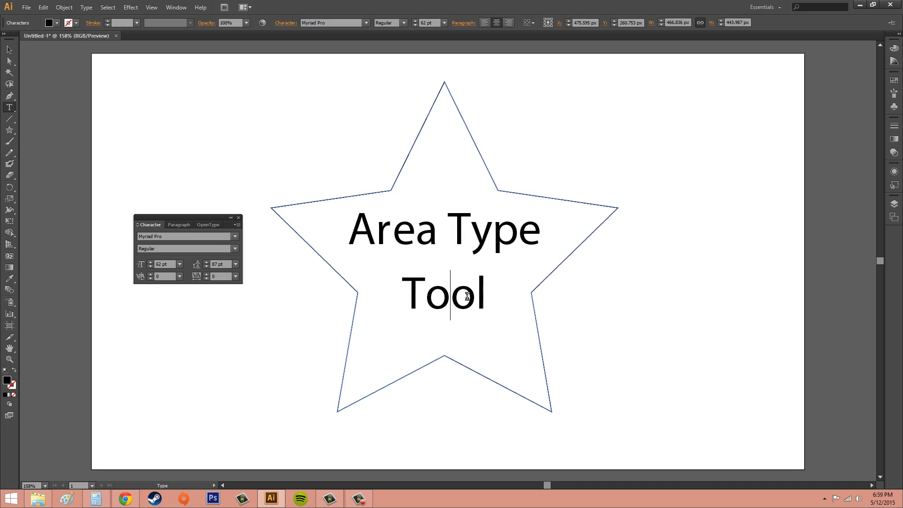
left_click(150, 279)
left_click(151, 279)
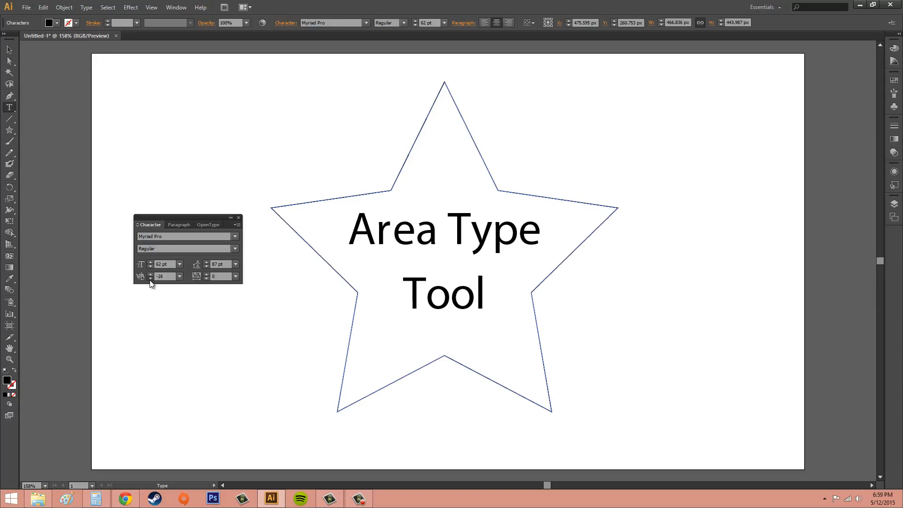
left_click(150, 279)
left_click(151, 278)
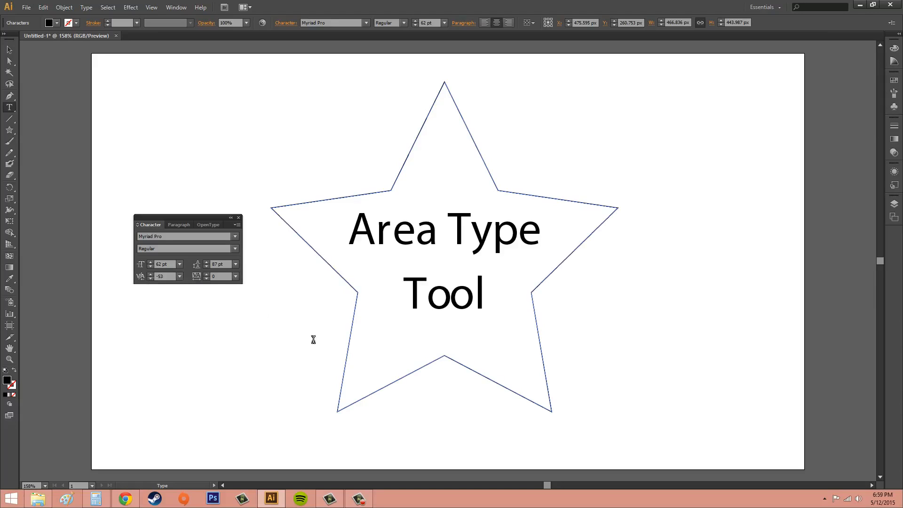
- Set the kerning between the two o's of "Tool" to 100, and change it to -100
left_click(180, 277)
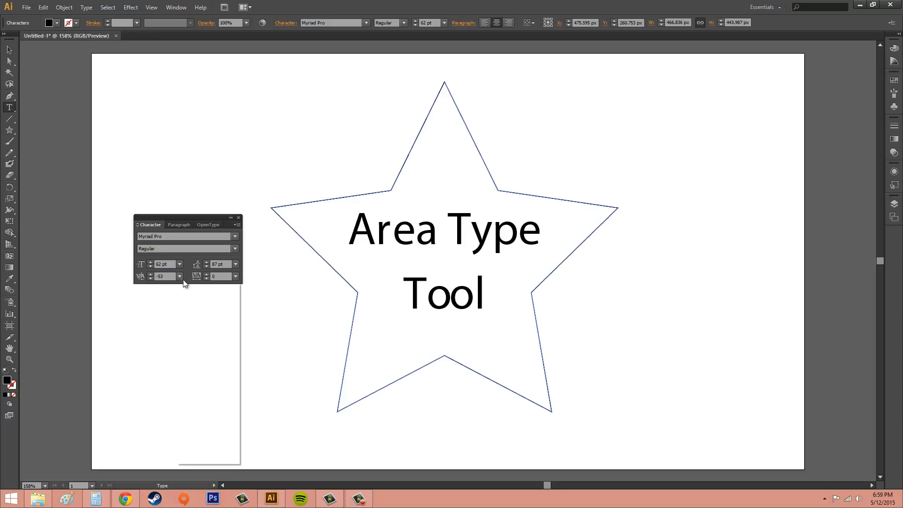
left_click(200, 447)
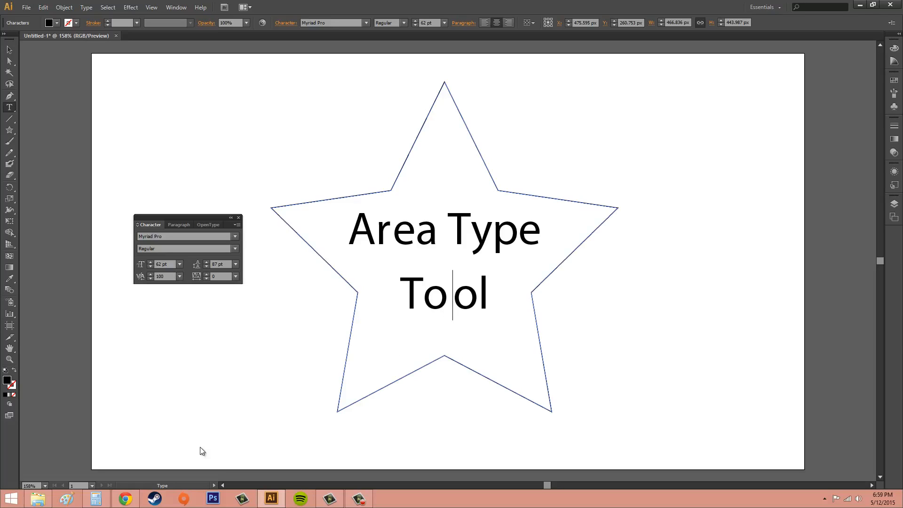
left_click(179, 277)
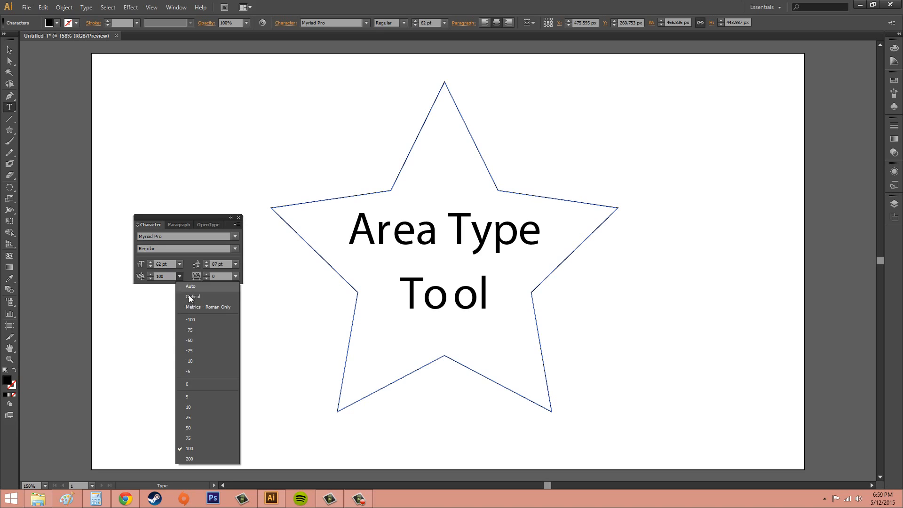
left_click(208, 320)
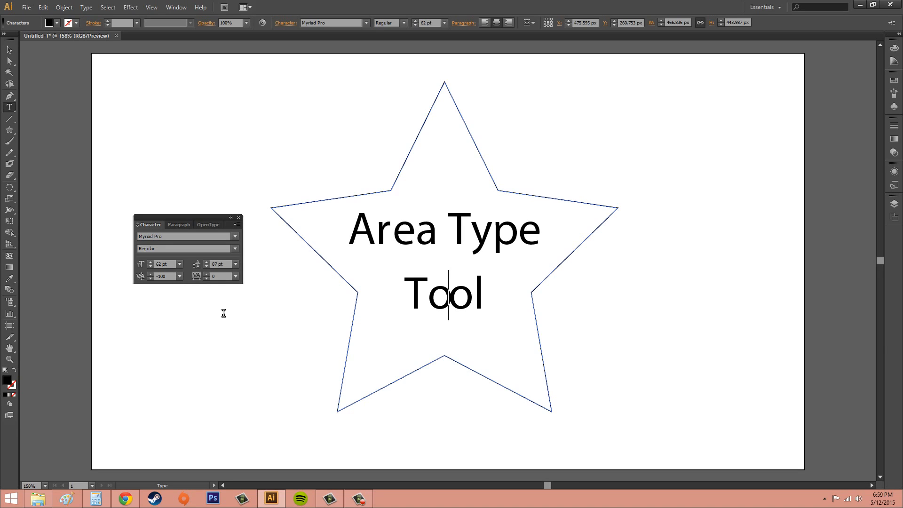
- Set the kerning between the two o's of "Tool" to Auto
left_click(179, 277)
left_click(184, 287)
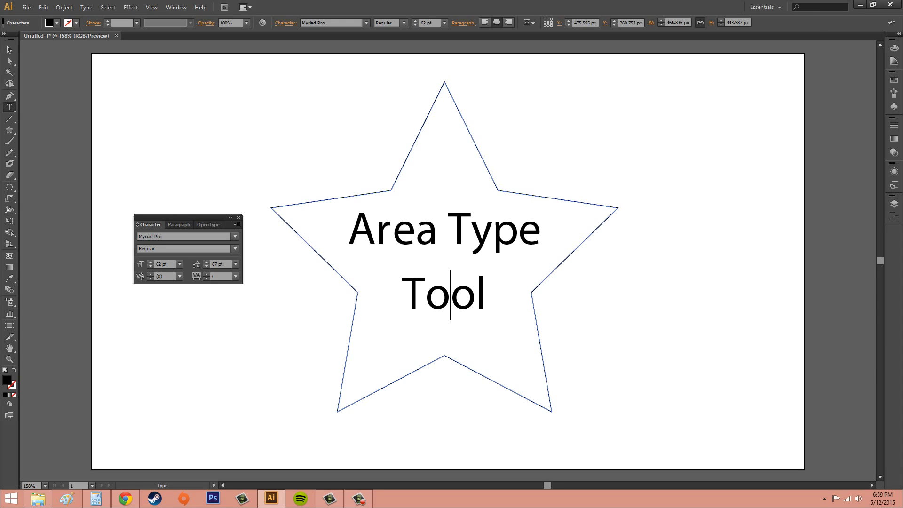
key("F10")
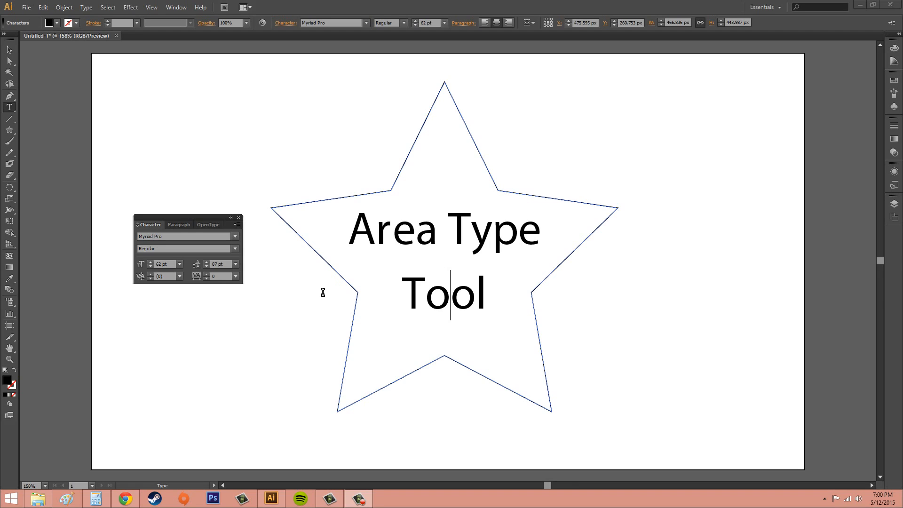
- Select the whole "Area Type Tool" text and lower its tracking to -56
left_click(480, 291)
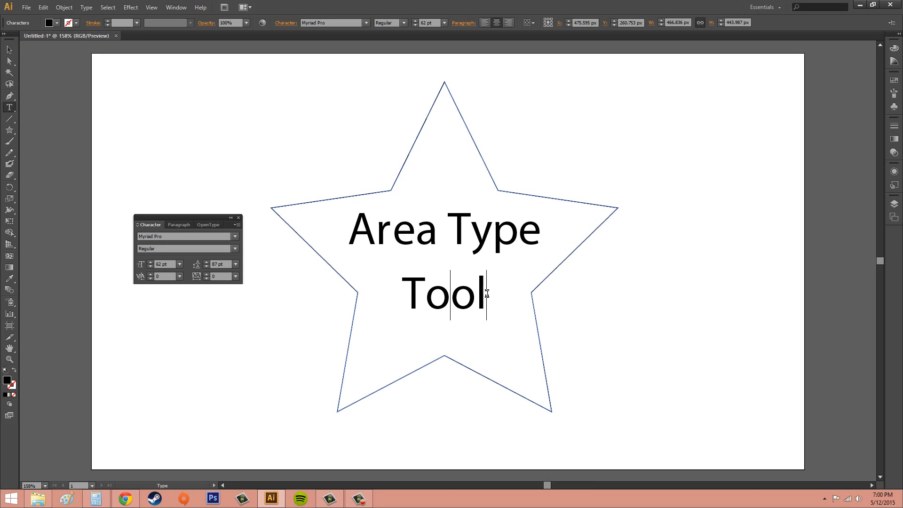
left_click_drag(480, 291, 334, 236)
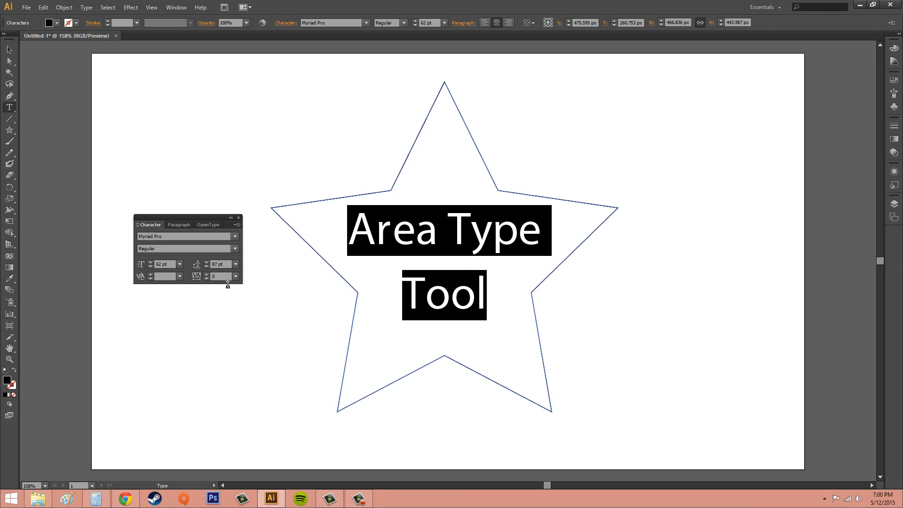
left_click(207, 280)
left_click(207, 279)
left_click(207, 279)
left_click(207, 279)
left_click(207, 279)
left_click(206, 280)
left_click(207, 280)
left_click(207, 279)
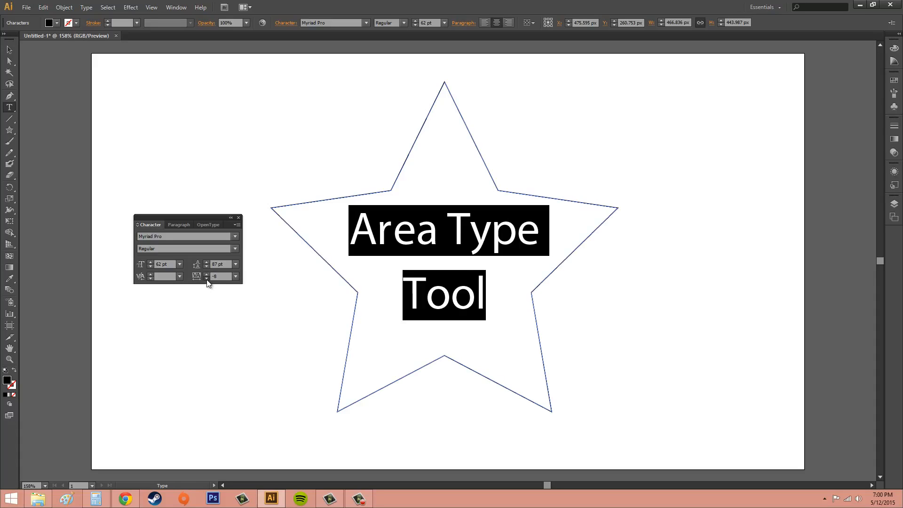
left_click(207, 279)
left_click(207, 279)
left_click(207, 279)
left_click(207, 279)
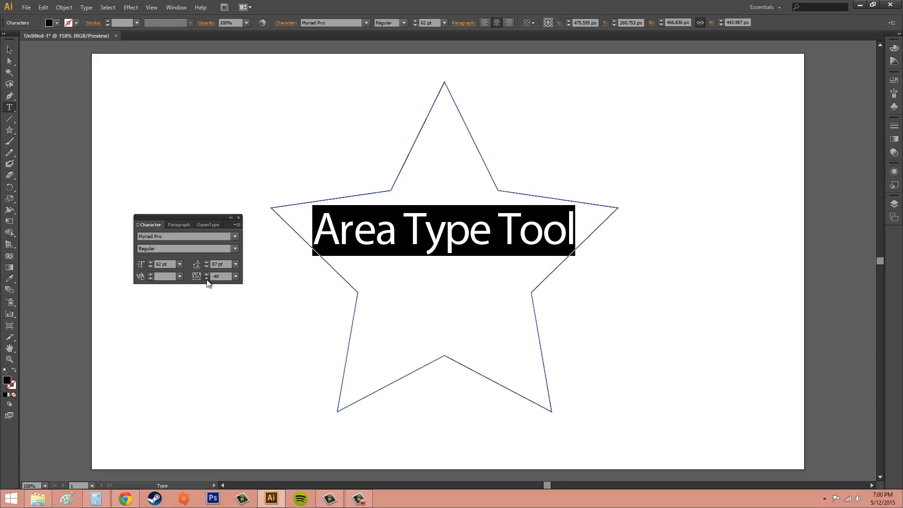
left_click(207, 279)
left_click(207, 280)
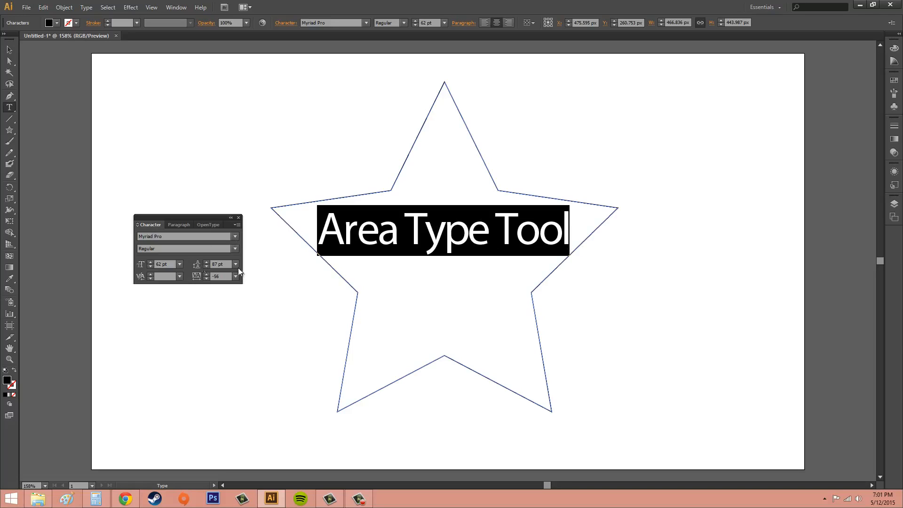
- Raise the tracking of the selected star text step by step to 53
left_click(205, 274)
left_click(206, 274)
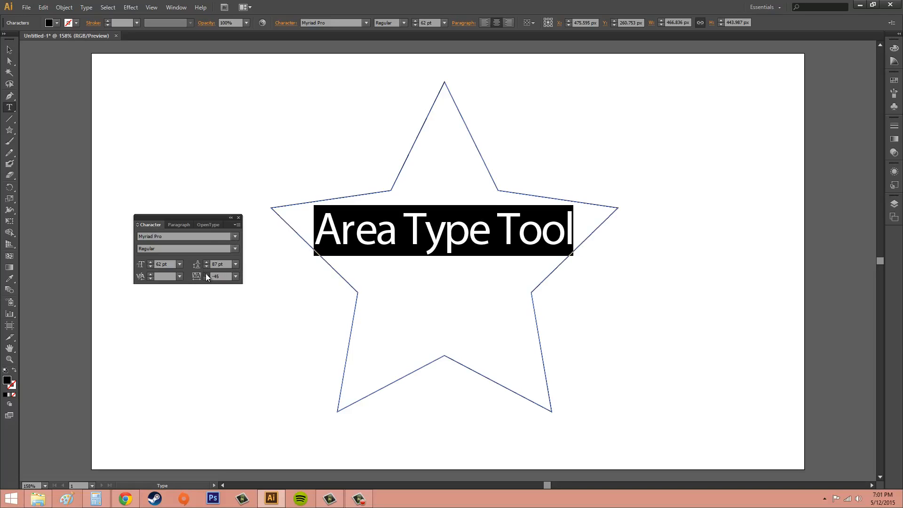
left_click(206, 274)
left_click(206, 274)
left_click(206, 274)
left_click(206, 274)
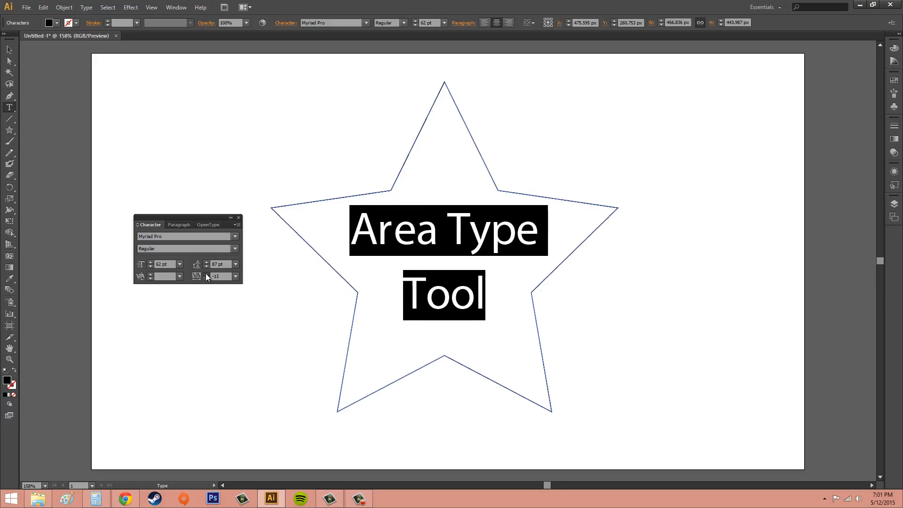
left_click(206, 274)
left_click(206, 274)
left_click(206, 274)
left_click(206, 274)
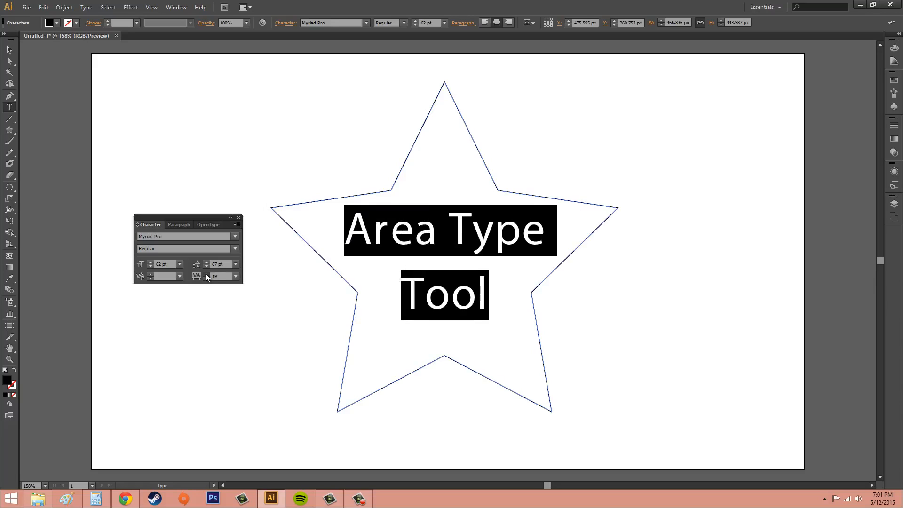
left_click(206, 274)
left_click(206, 274)
left_click(206, 274)
left_click(206, 274)
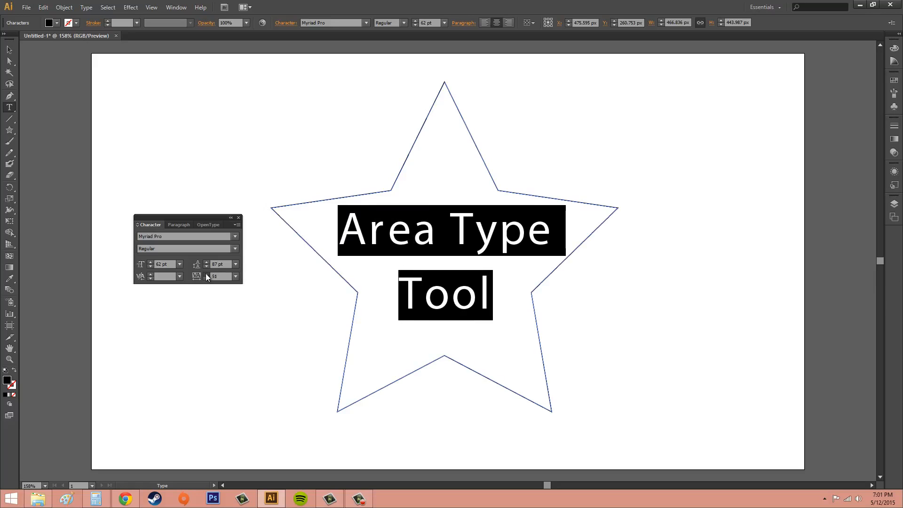
left_click(206, 274)
- Set the tracking of the star text to the preset 100, and increase it to 200
left_click(236, 276)
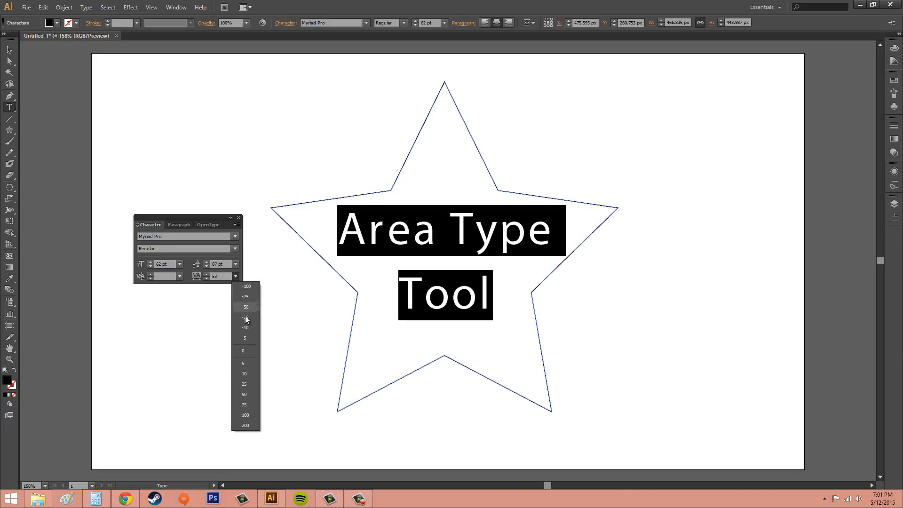
left_click(252, 415)
left_click(235, 276)
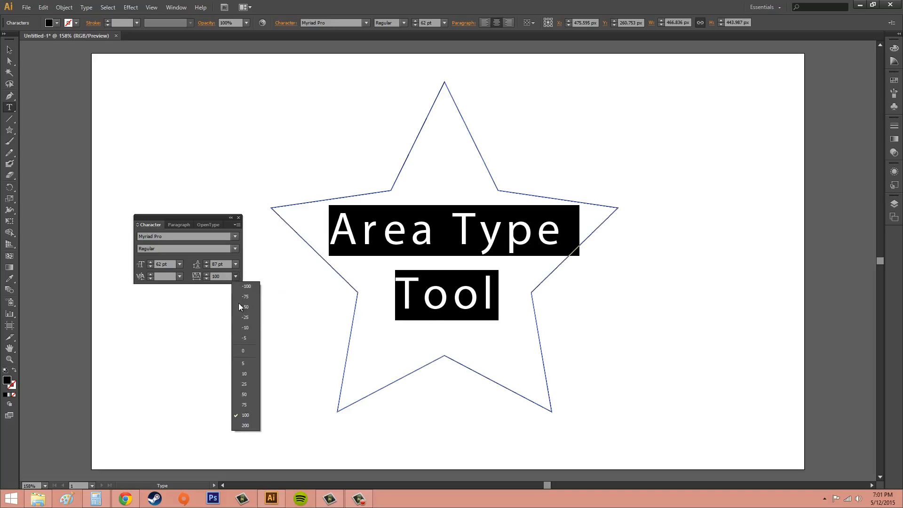
left_click(248, 427)
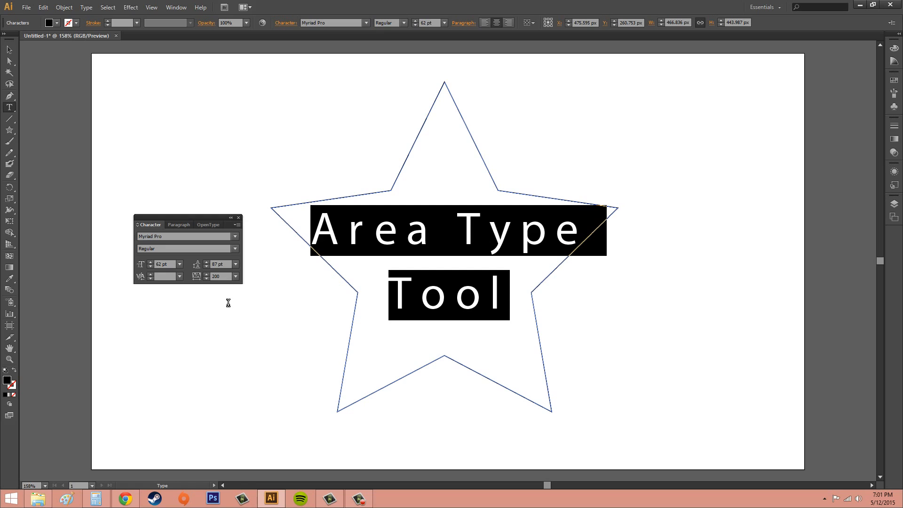
- Set the tracking of the selected star text to a custom value of 500
left_click_drag(227, 275, 159, 273)
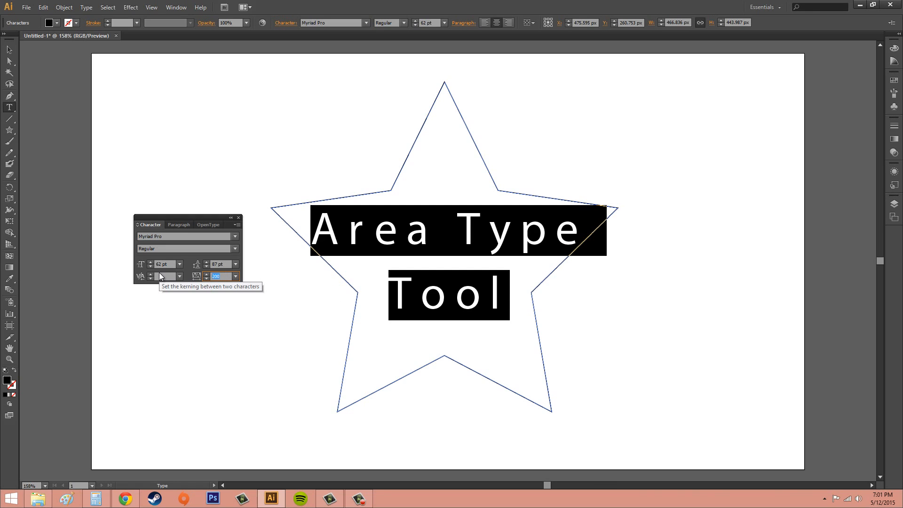
type("500")
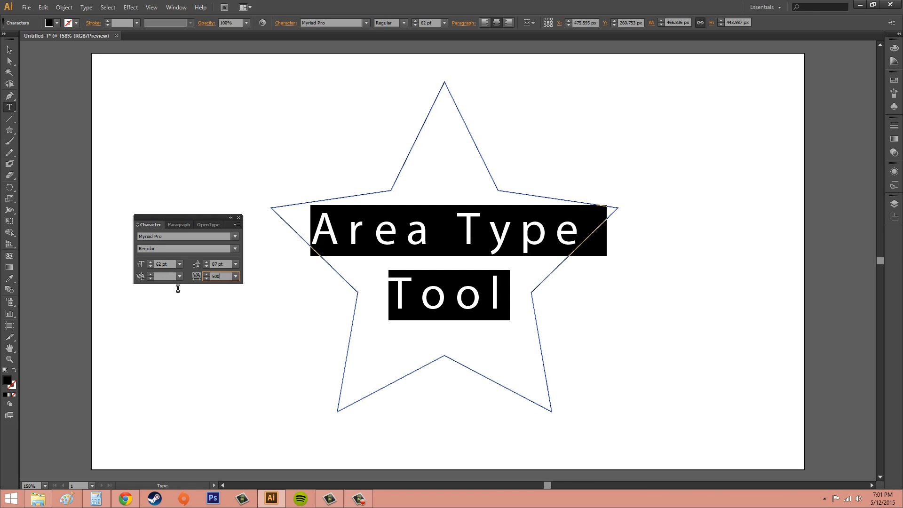
key("Return")
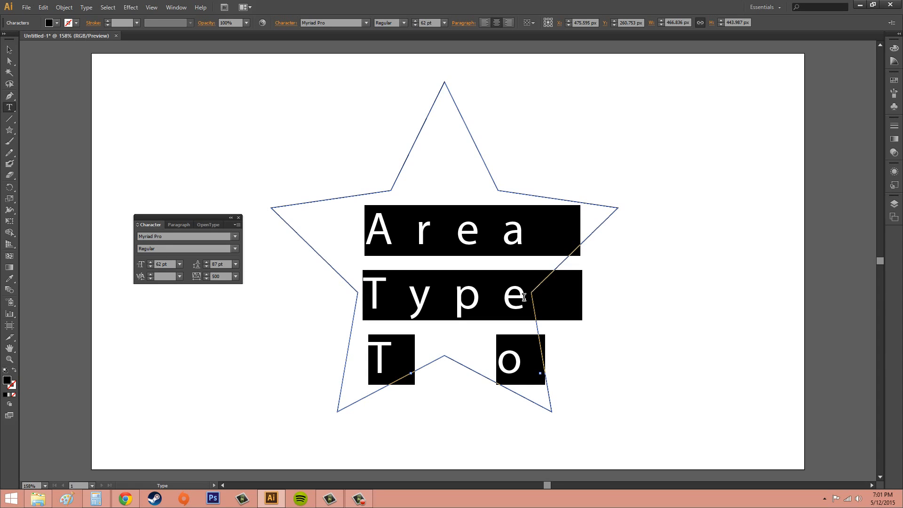
- Reduce the font size of the star text to 38 pt
left_click(150, 267)
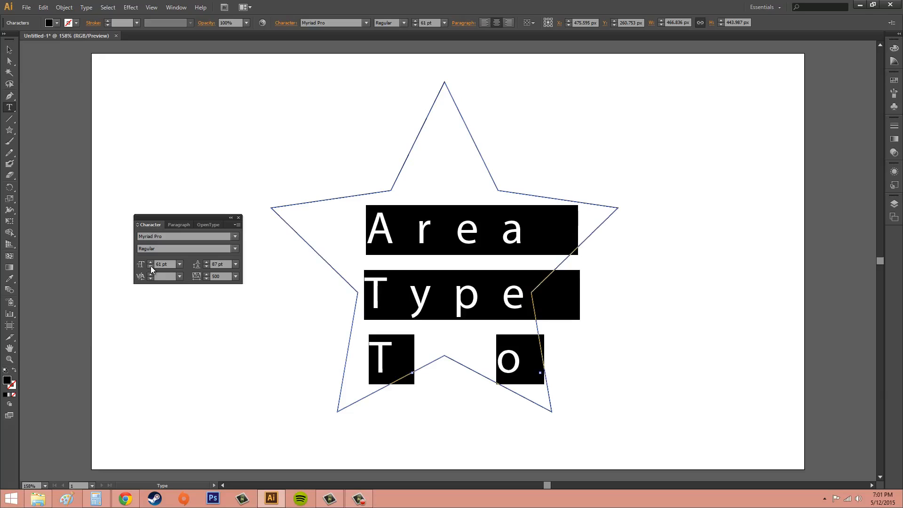
left_click(150, 267)
left_click(151, 266)
left_click(151, 267)
left_click(150, 267)
left_click(150, 266)
left_click(151, 266)
left_click(151, 266)
left_click(150, 267)
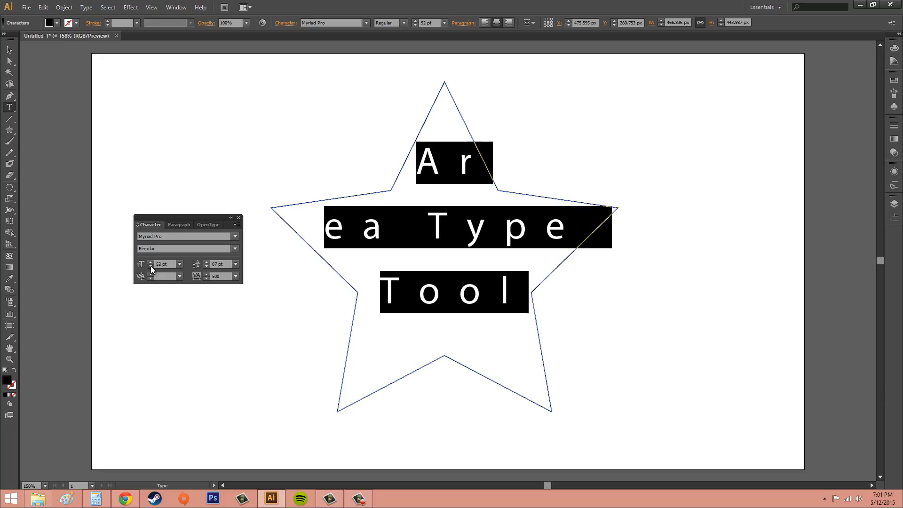
left_click(150, 267)
left_click(151, 266)
left_click(150, 266)
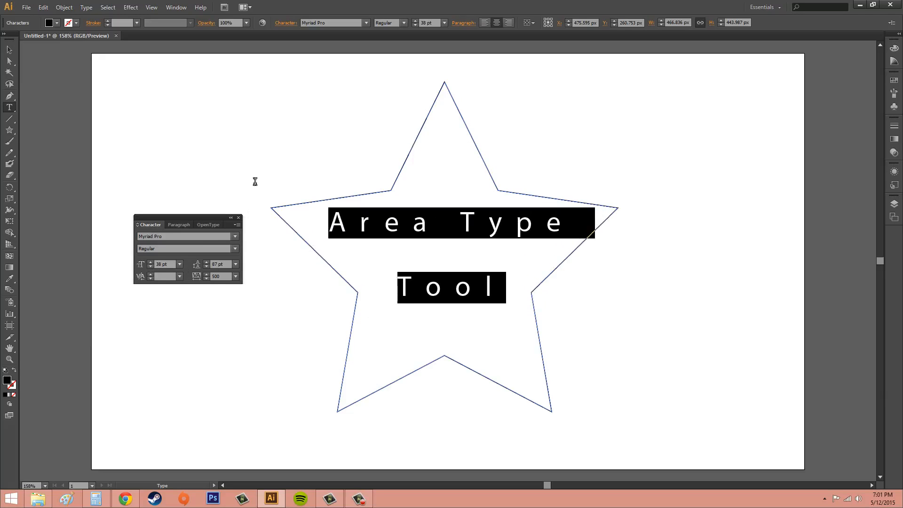
- Leave text editing, deselect the star text, and show the hidden options of the Character settings
key("Left")
left_click(10, 50)
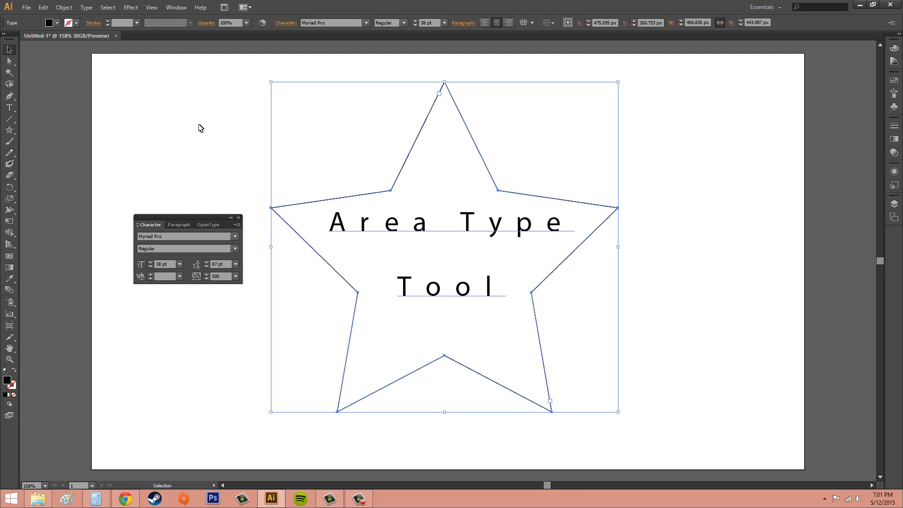
left_click(301, 141)
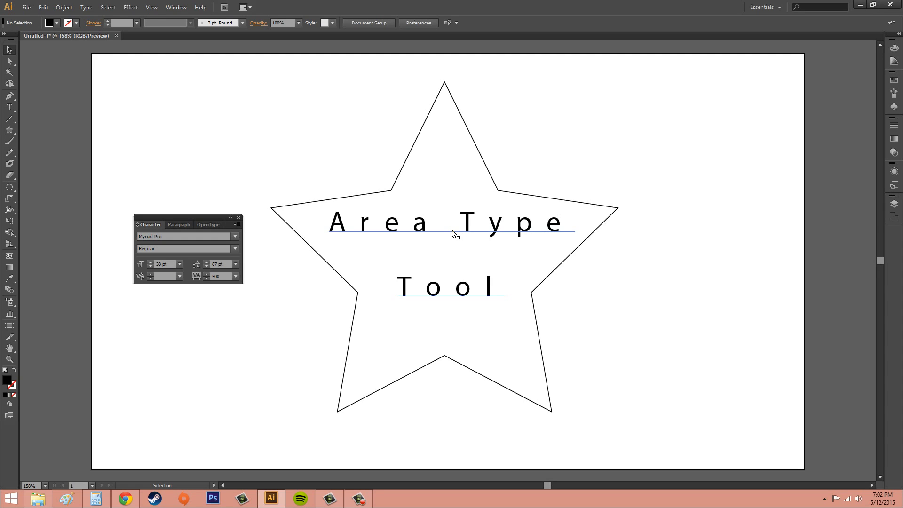
left_click(237, 225)
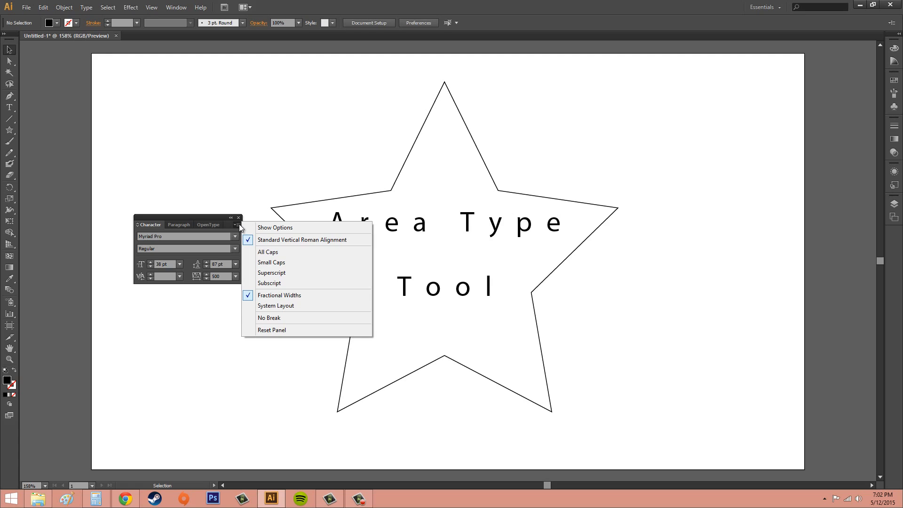
left_click(279, 227)
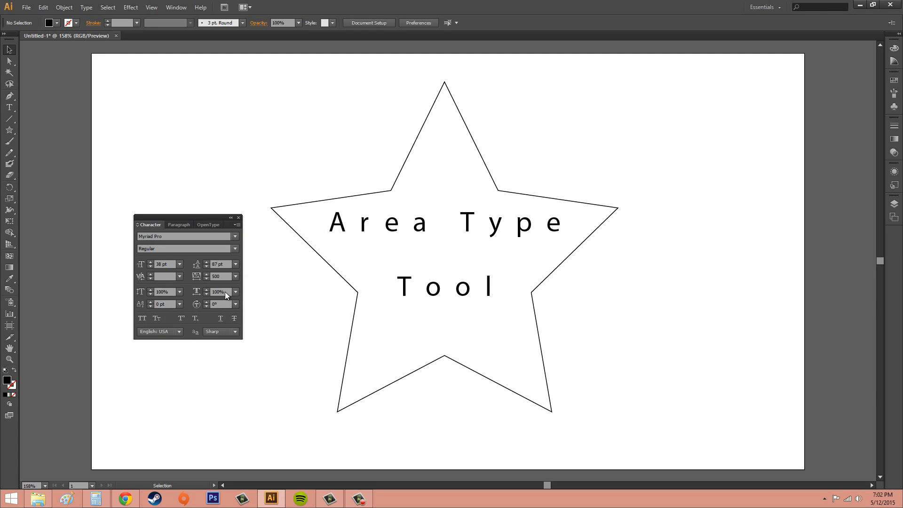